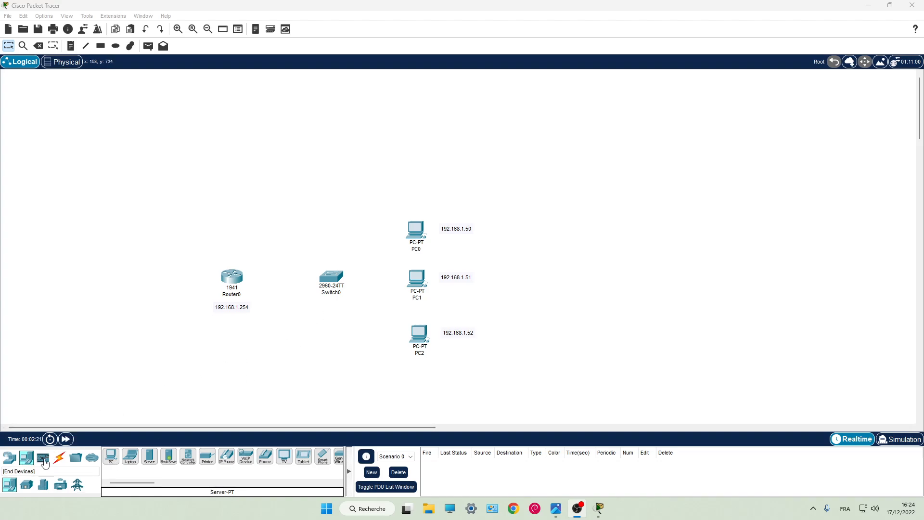
pyautogui.click(14, 464)
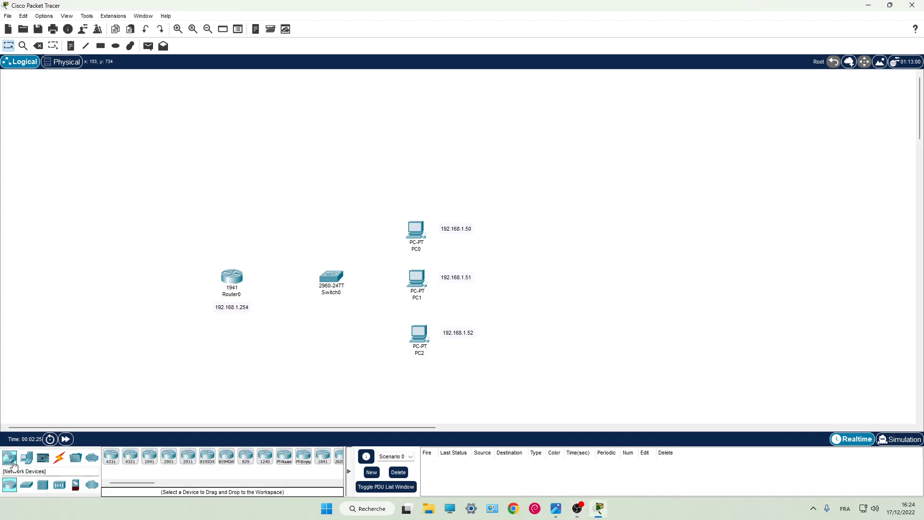
pyautogui.click(28, 486)
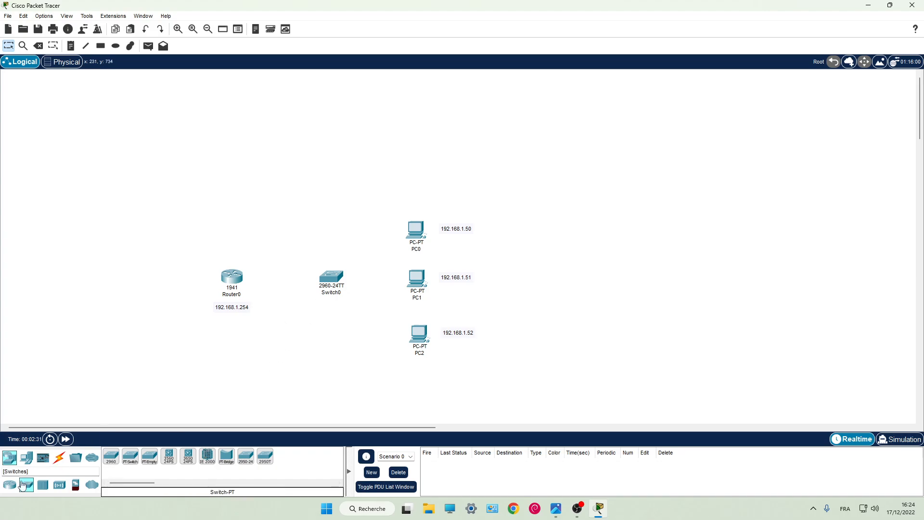
pyautogui.click(11, 485)
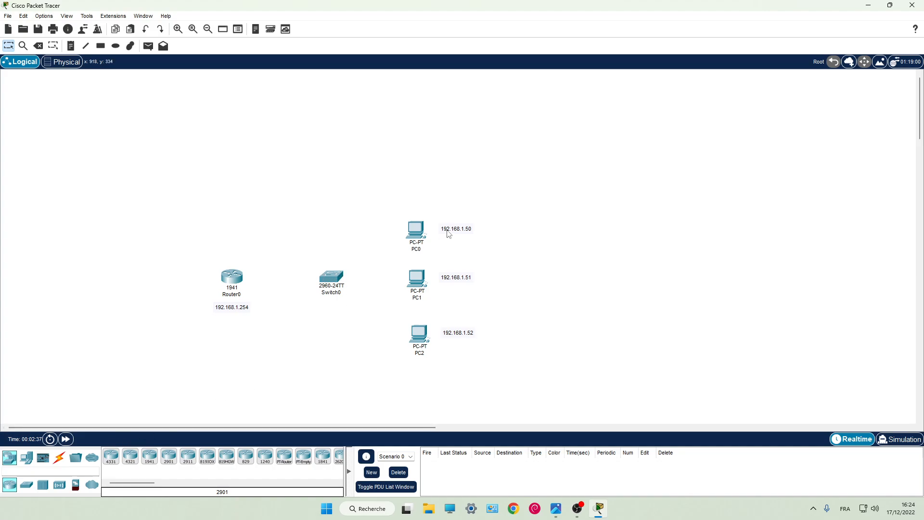
# Step: Connect Switch0's FastEthernet0/1 port to PC0 with a copper straight-through cable
pyautogui.click(59, 456)
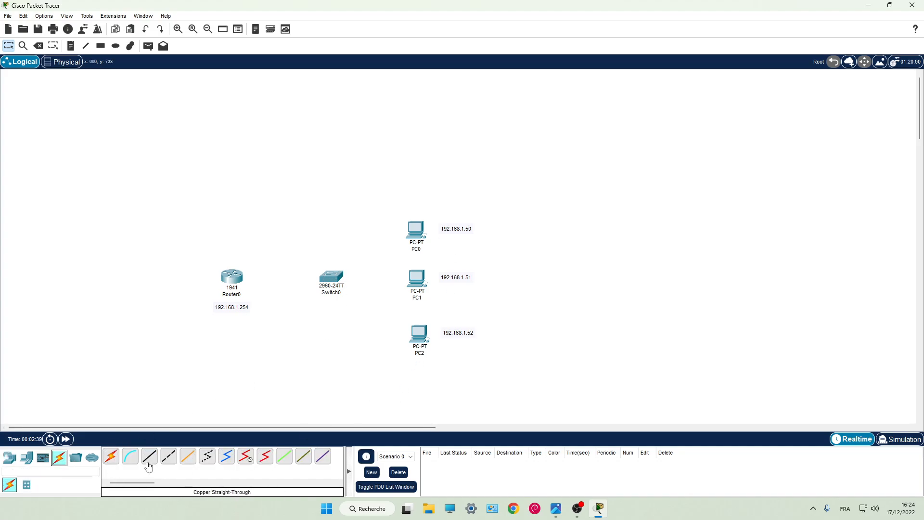
pyautogui.click(166, 458)
pyautogui.click(338, 277)
pyautogui.click(389, 23)
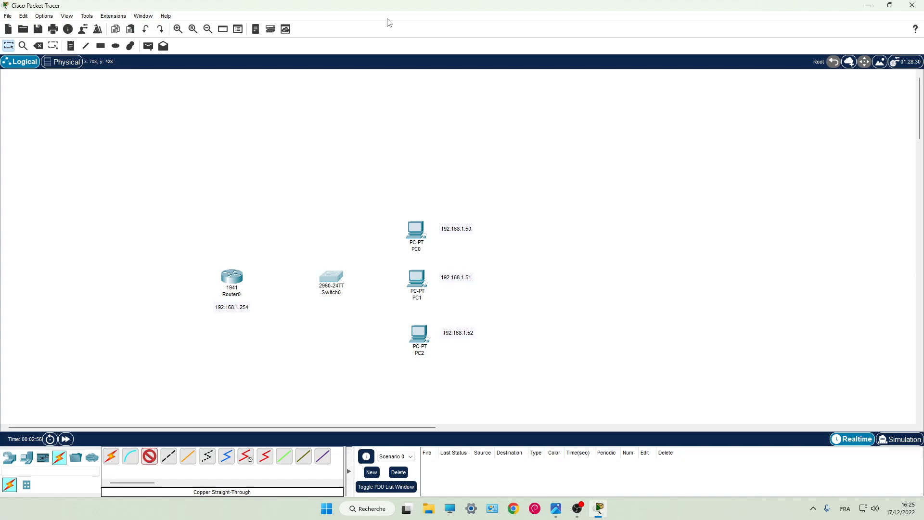
pyautogui.click(417, 230)
pyautogui.click(452, 268)
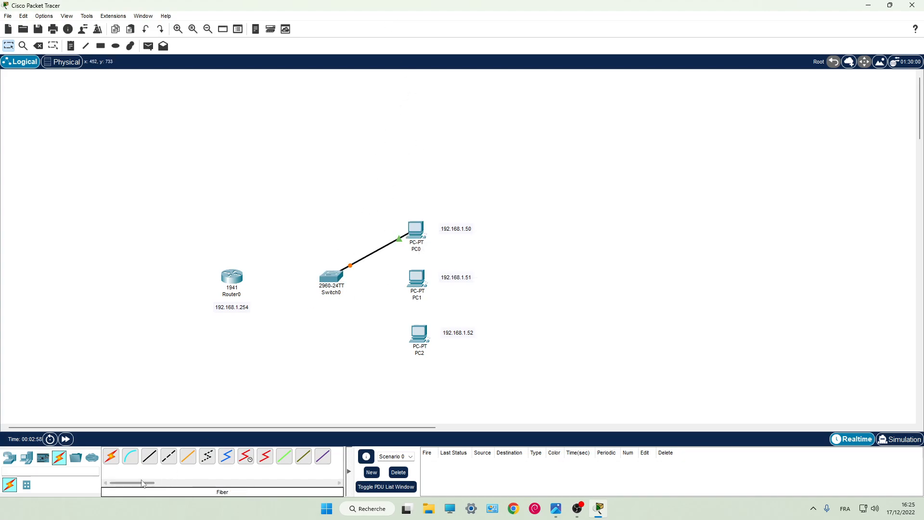
# Step: Connect Switch0's FastEthernet0/2 port to PC1's FastEthernet0 with a copper straight-through cable, and nudge PC1 to level the link
pyautogui.click(149, 456)
pyautogui.click(341, 287)
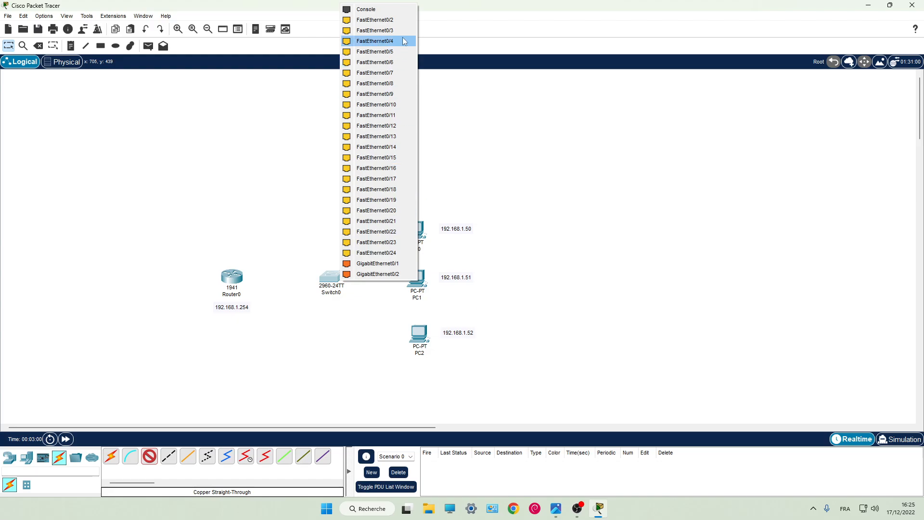
pyautogui.click(380, 19)
pyautogui.click(416, 281)
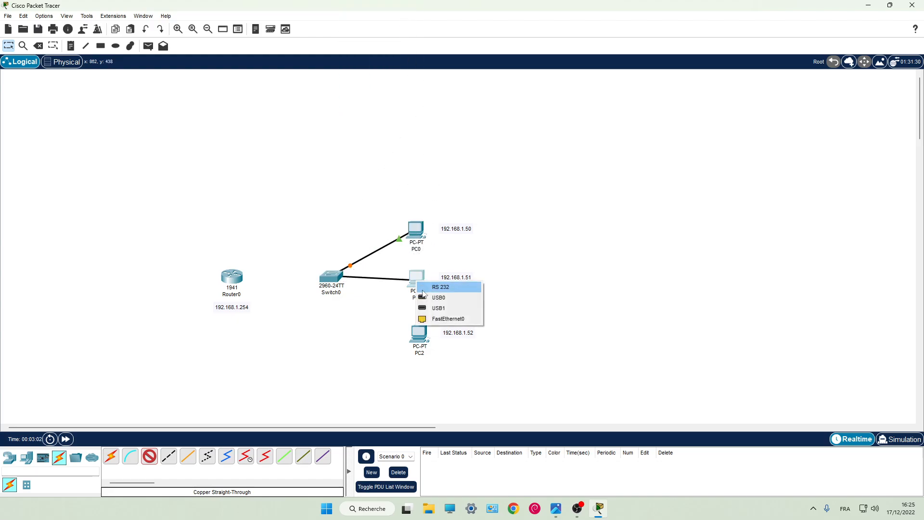
pyautogui.click(447, 319)
pyautogui.moveTo(415, 281); pyautogui.dragTo(417, 290)
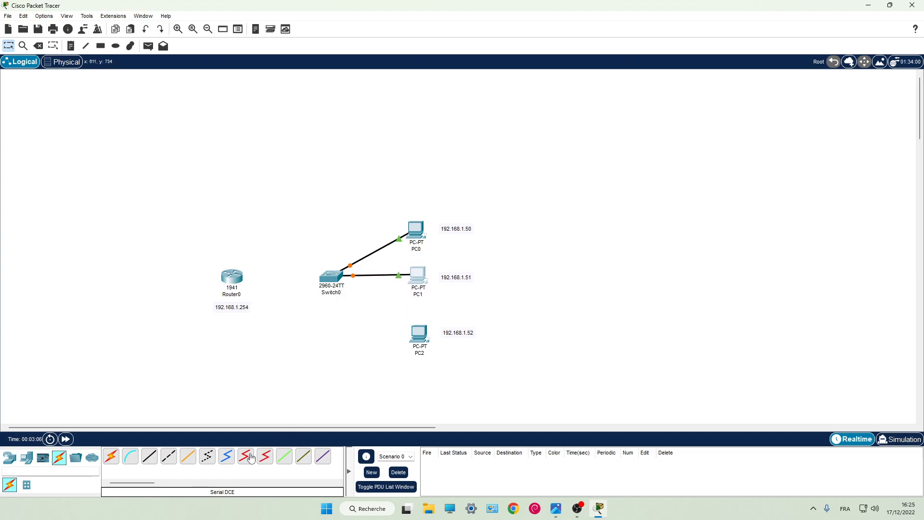
# Step: Connect Switch0's FastEthernet0/4 port to PC2's FastEthernet0 with a copper straight-through cable and fast-forward the simulation time
pyautogui.click(157, 460)
pyautogui.click(334, 278)
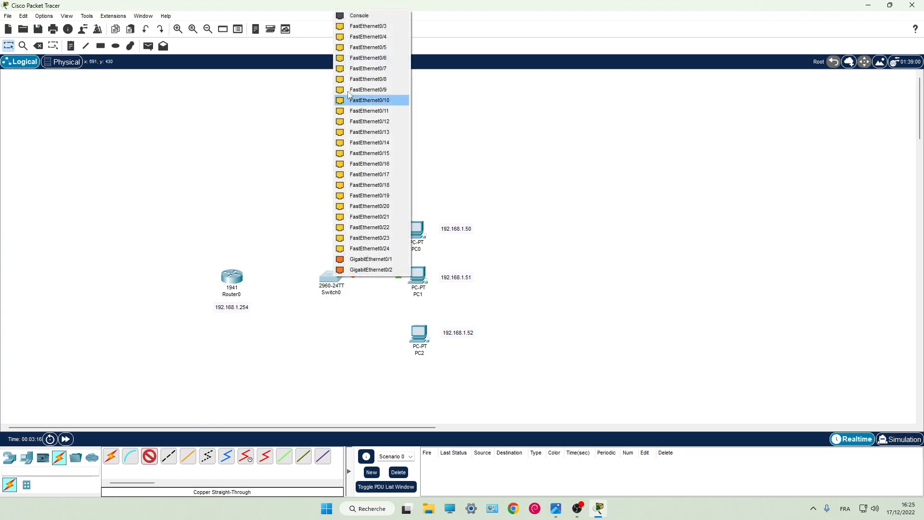
pyautogui.click(363, 37)
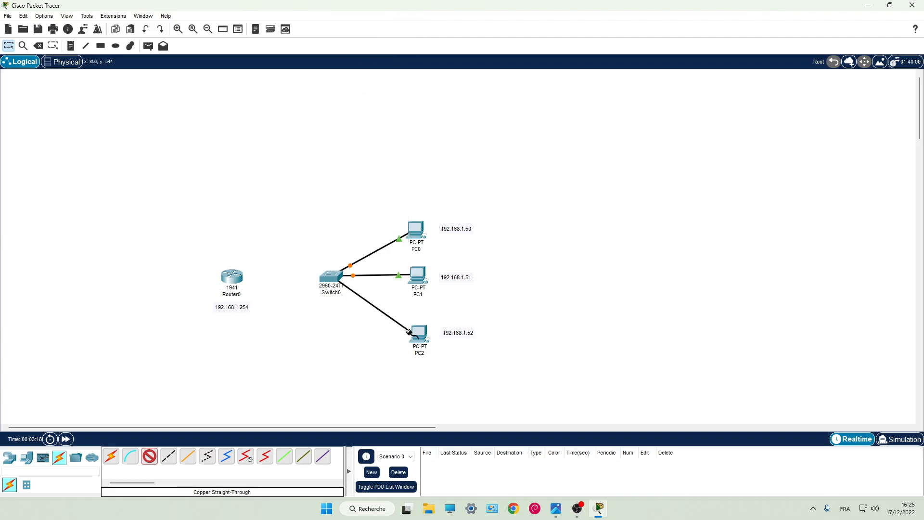
pyautogui.click(416, 335)
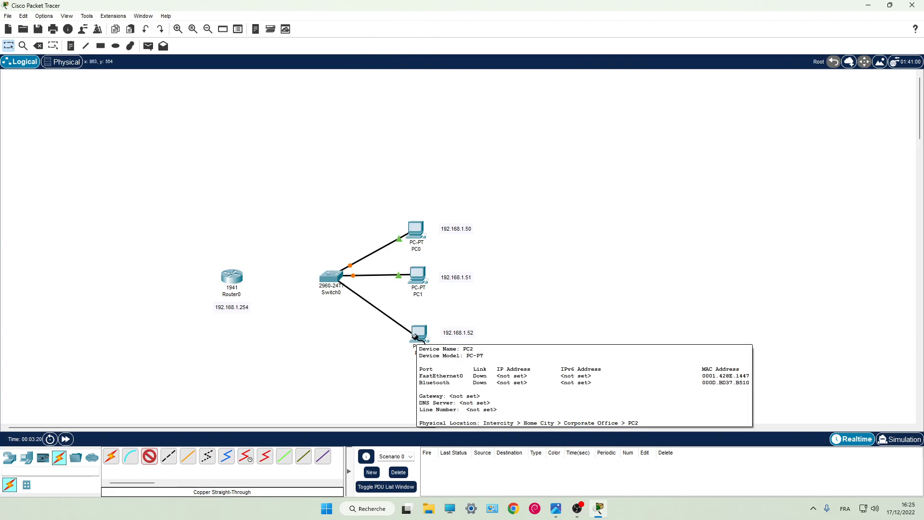
pyautogui.click(416, 338)
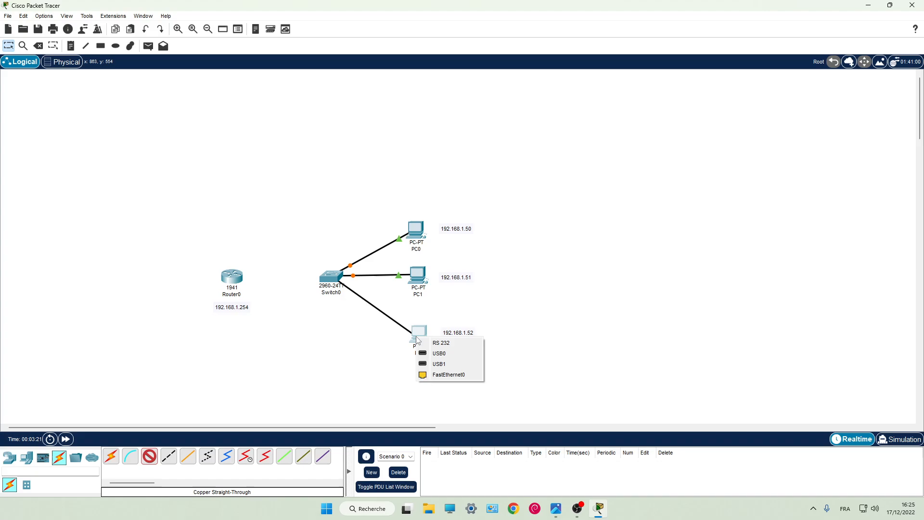
pyautogui.click(443, 375)
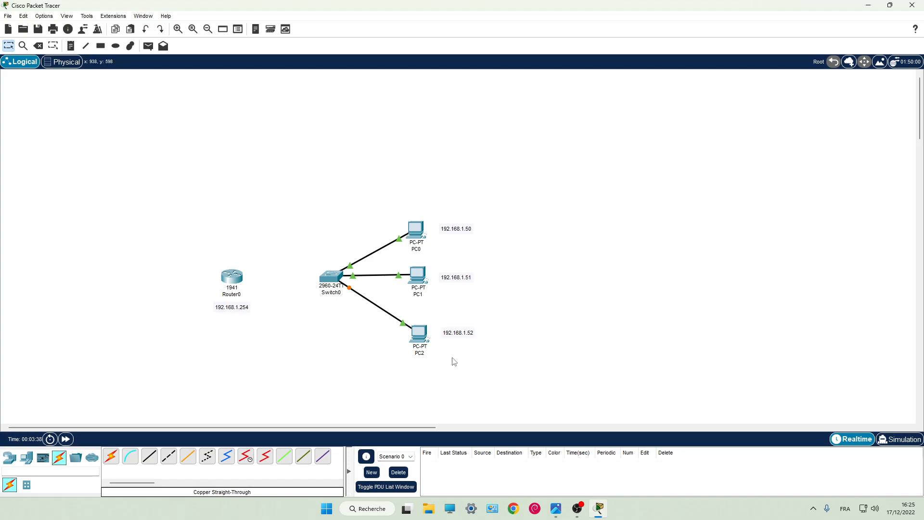
pyautogui.click(66, 439)
# Step: Give PC0's FastEthernet0 the static IPv4 address 192.168.1.50 with subnet mask 255.255.255.0, and open PC0's desktop IP Configuration
pyautogui.click(422, 233)
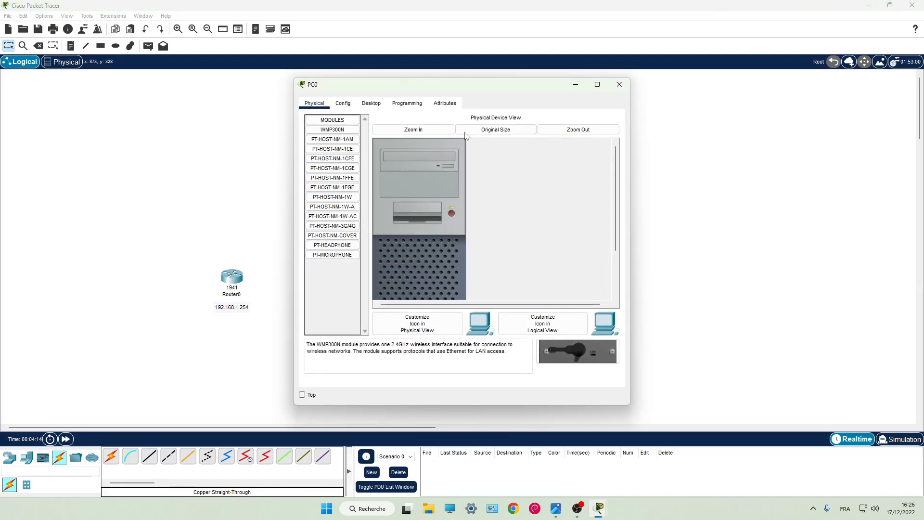
pyautogui.moveTo(466, 91); pyautogui.dragTo(696, 106)
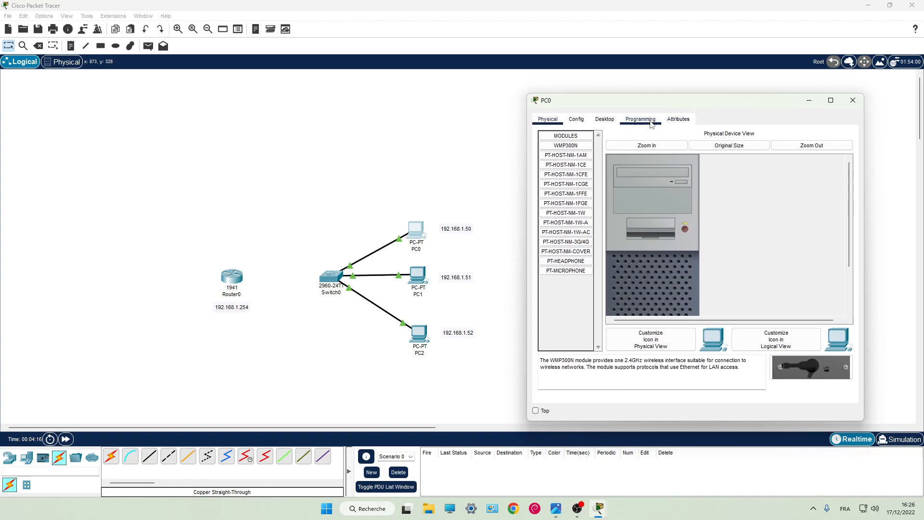
pyautogui.click(577, 120)
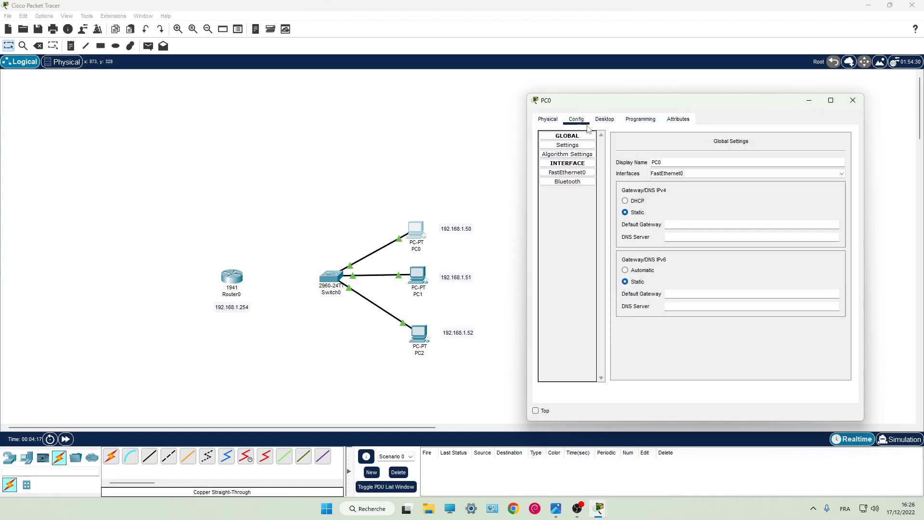
pyautogui.click(581, 174)
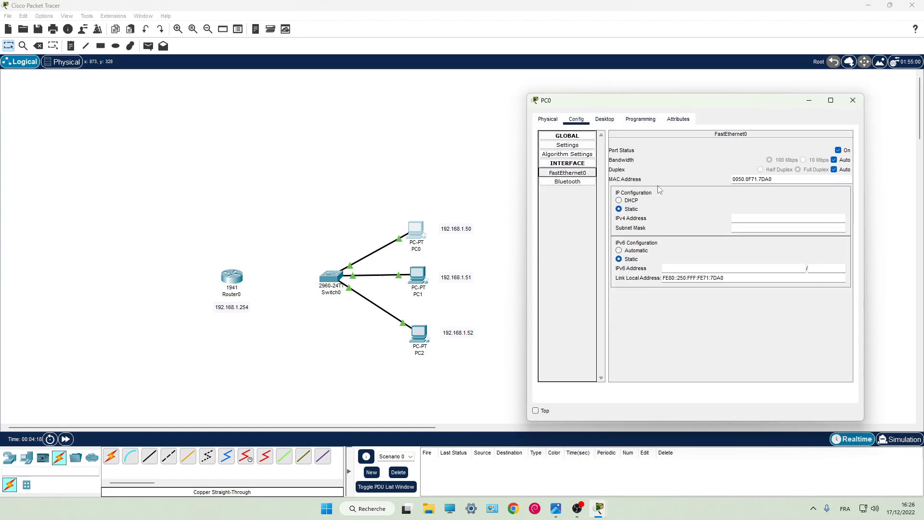
pyautogui.click(741, 216)
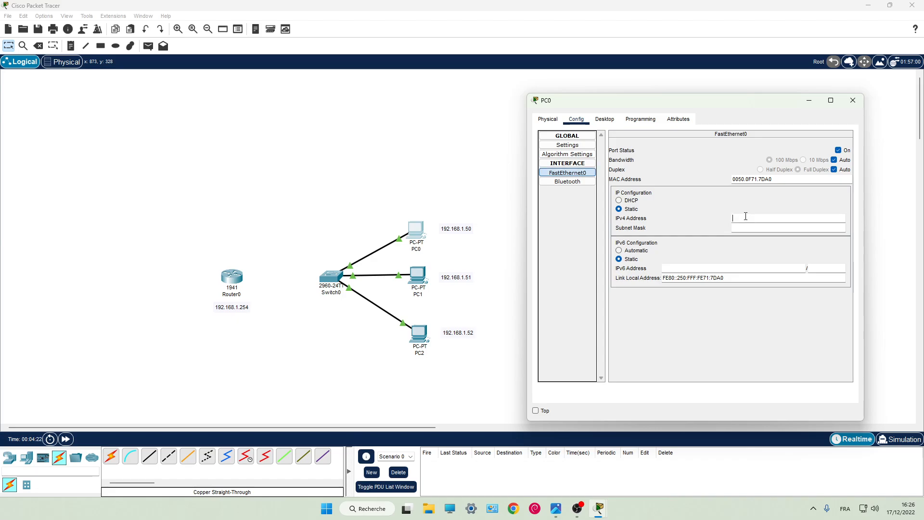
pyautogui.write('192.168.1.50')
pyautogui.click(742, 226)
pyautogui.click(604, 120)
pyautogui.click(561, 147)
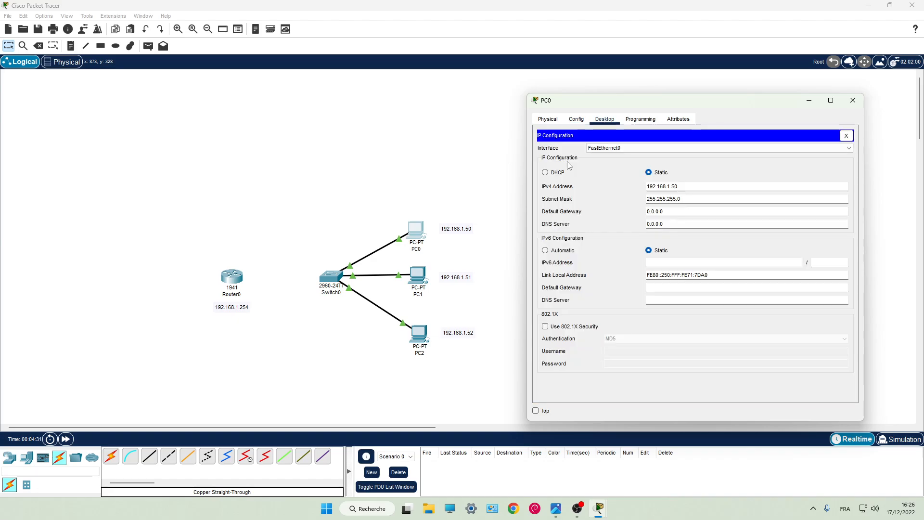
# Step: Try to set PC0's default gateway to 192.168.1254
pyautogui.click(681, 211)
pyautogui.write('192.1')
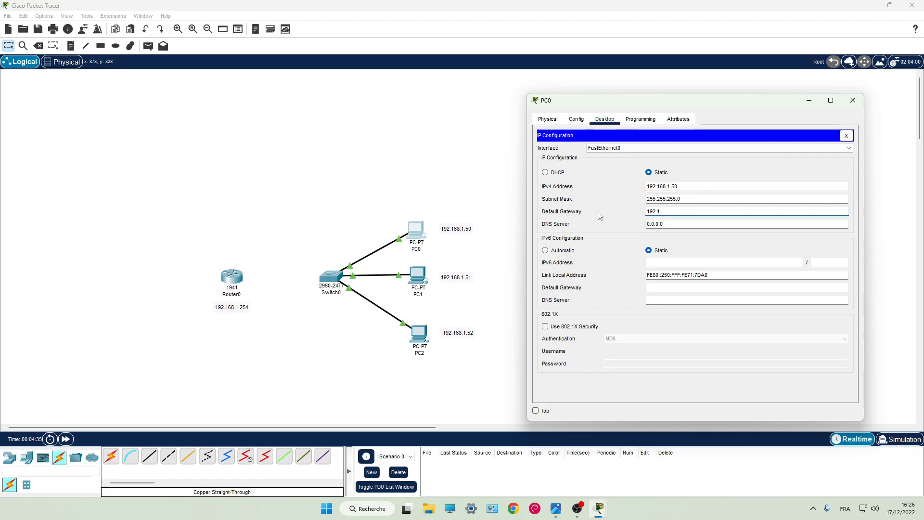
pyautogui.write('68.1254')
pyautogui.press('Return')
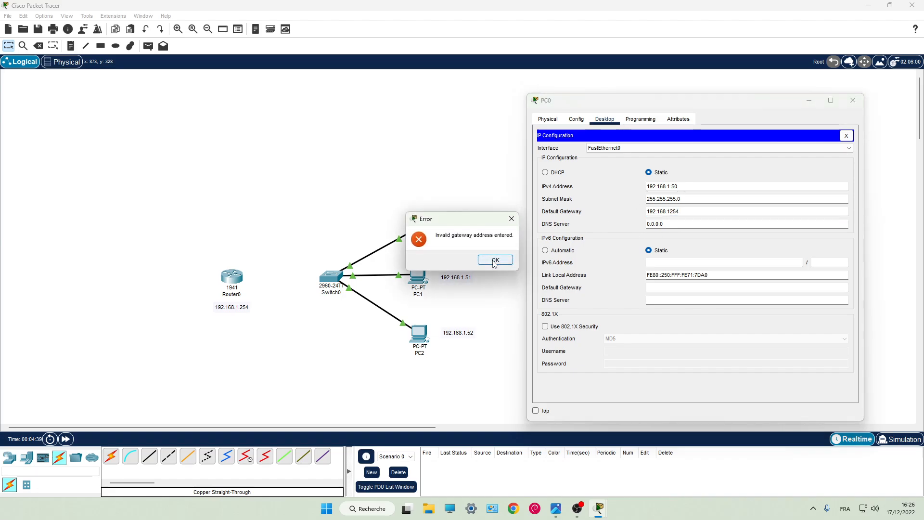
pyautogui.click(514, 271)
pyautogui.write('192')
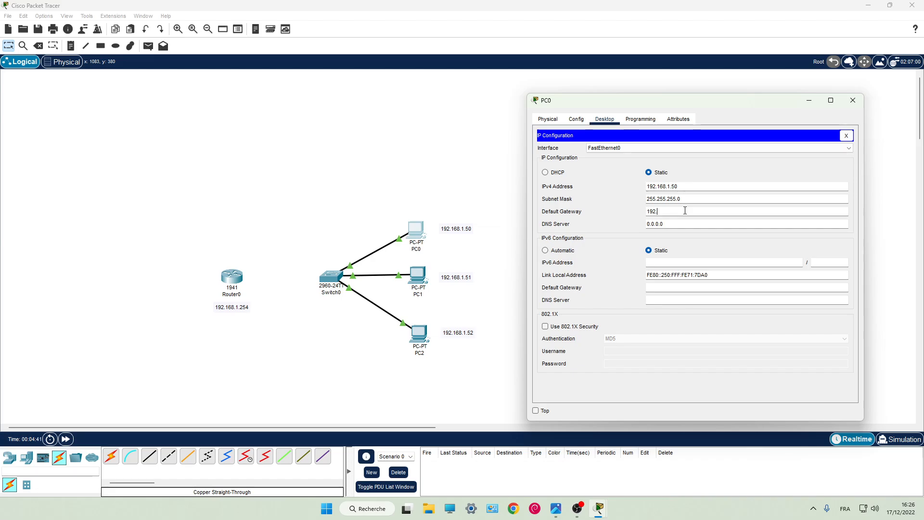
pyautogui.write('.168.1254')
pyautogui.press('BackSpace')
pyautogui.press('BackSpace')
pyautogui.press('BackSpace')
pyautogui.press('BackSpace')
pyautogui.write('254')
pyautogui.click(680, 248)
pyautogui.press('Return')
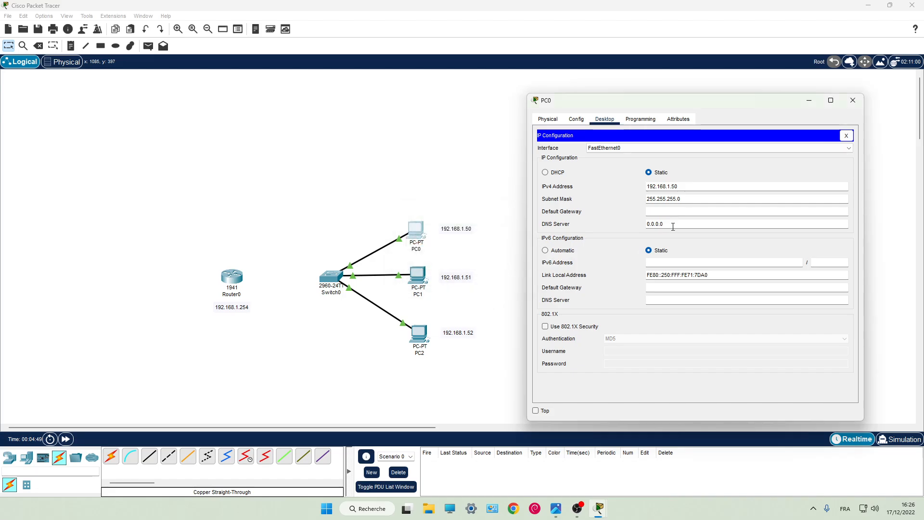
# Step: Set PC0's default gateway to 192.168.1.254, copy that address, and close PC0's window
pyautogui.click(678, 212)
pyautogui.write('192.168.1.254')
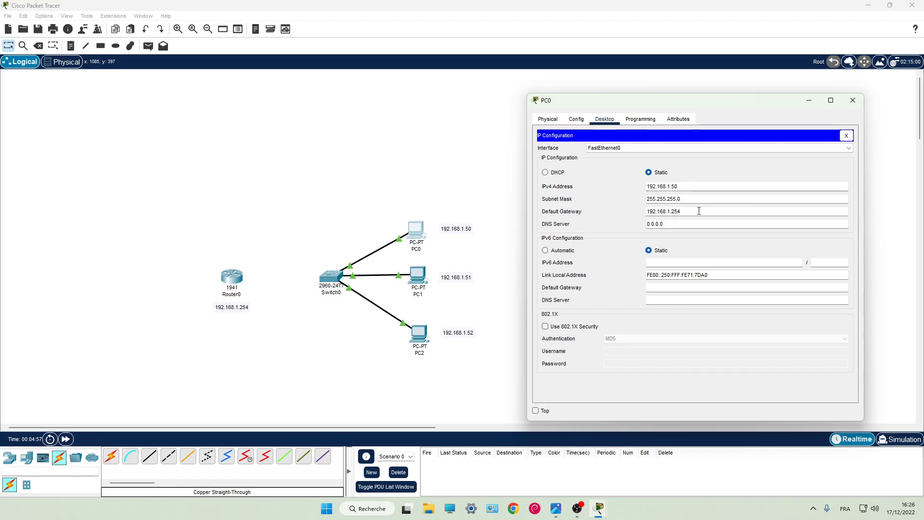
pyautogui.moveTo(699, 212); pyautogui.dragTo(601, 212)
pyautogui.hotkey('ctrl', 'c')
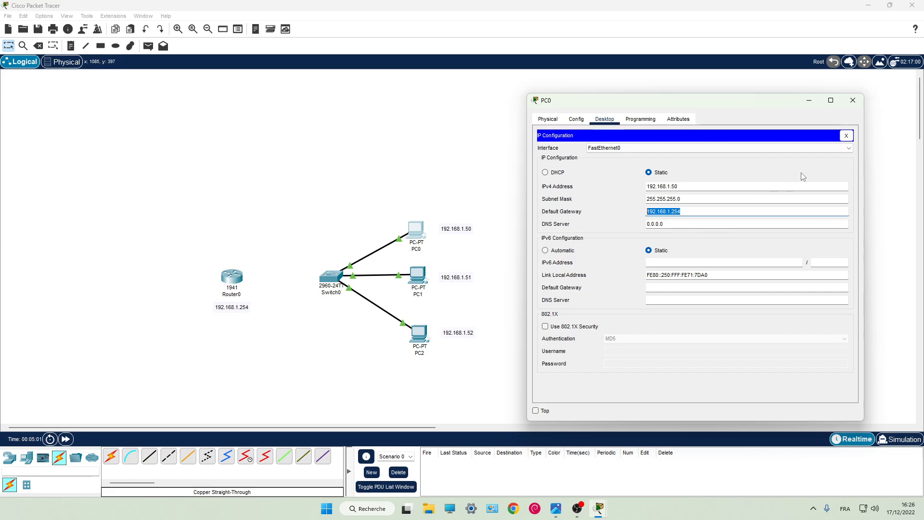
pyautogui.click(852, 100)
# Step: Set PC1's static IPv4 address to 192.168.1.51 in its desktop IP Configuration, keeping the window clear of the topology
pyautogui.doubleClick(423, 275)
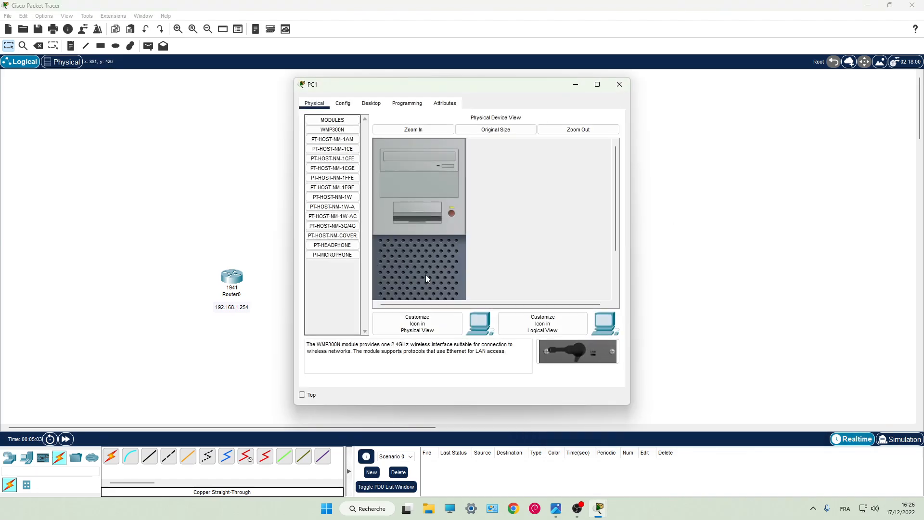
pyautogui.moveTo(440, 91); pyautogui.dragTo(545, 97)
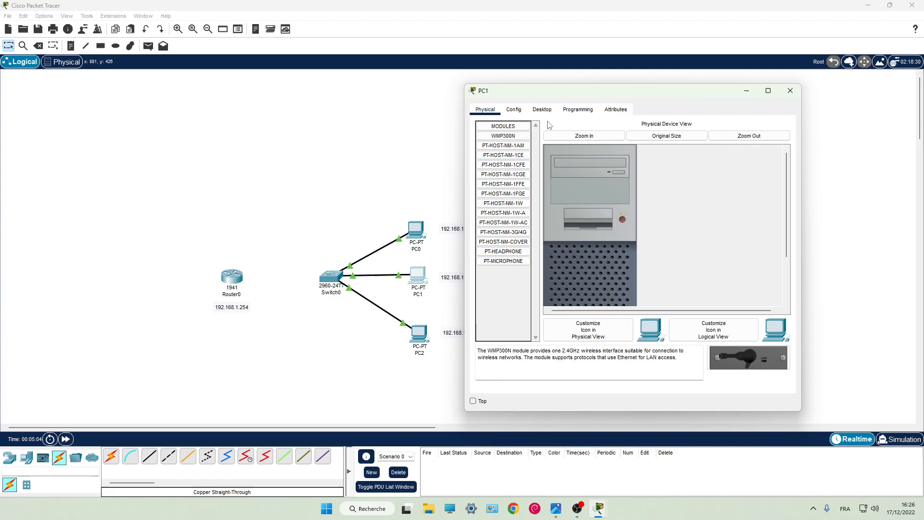
pyautogui.click(516, 110)
pyautogui.click(527, 163)
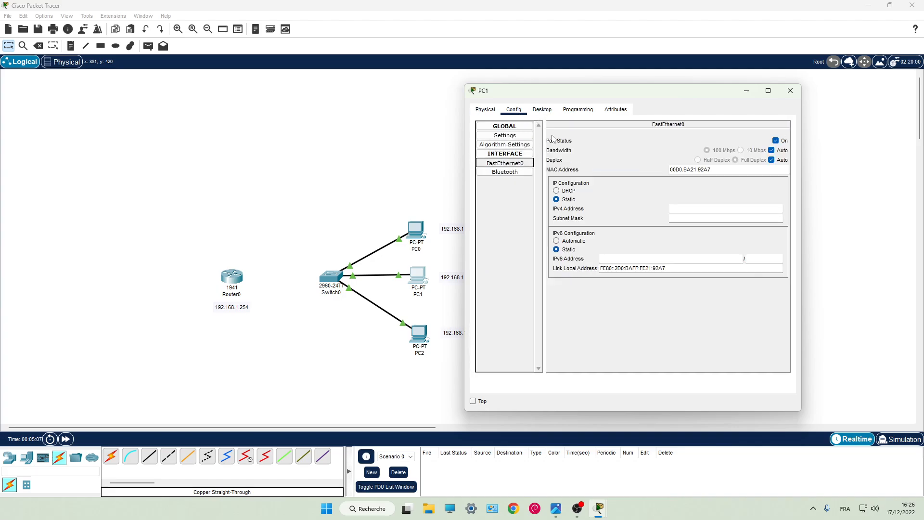
pyautogui.click(543, 110)
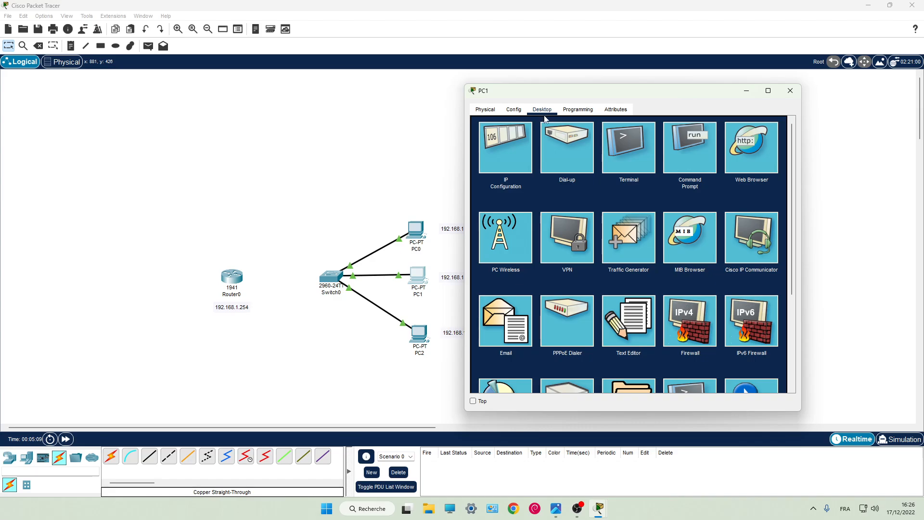
pyautogui.click(510, 149)
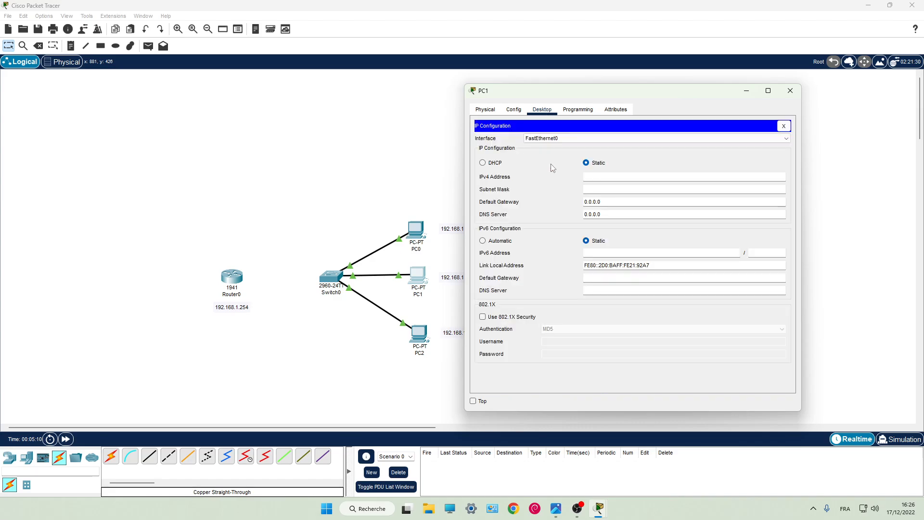
pyautogui.click(603, 178)
pyautogui.hotkey('ctrl', 'v')
pyautogui.moveTo(631, 180); pyautogui.dragTo(611, 182)
pyautogui.moveTo(669, 93); pyautogui.dragTo(720, 98)
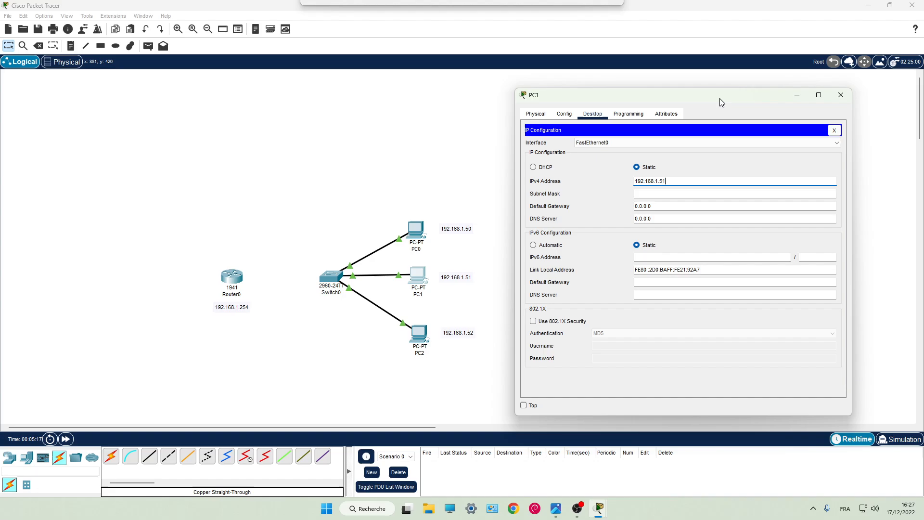
# Step: Fill in PC1's subnet mask as 255.255.255.0 and paste 192.168.1.254 as its default gateway
pyautogui.click(677, 193)
pyautogui.moveTo(673, 206); pyautogui.dragTo(612, 208)
pyautogui.hotkey('ctrl', 'v')
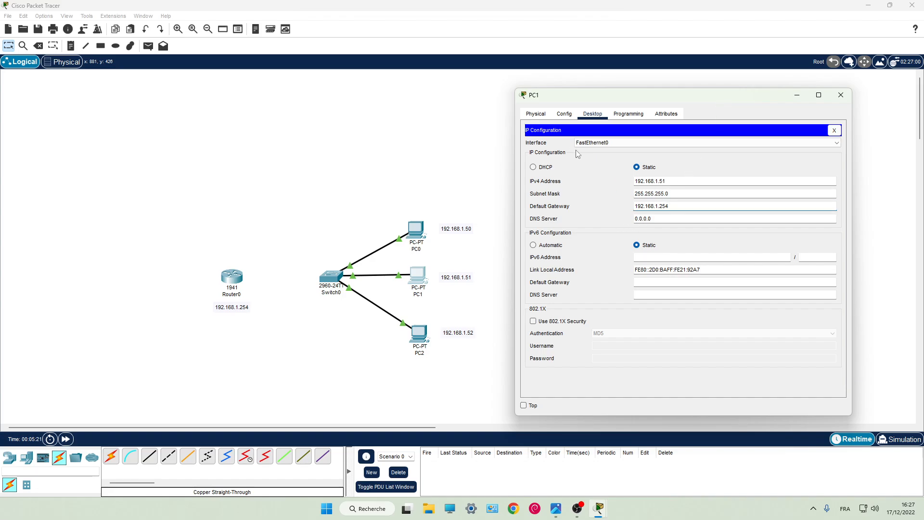
# Step: Check PC1's global and FastEthernet0 settings in its device configuration
pyautogui.click(536, 114)
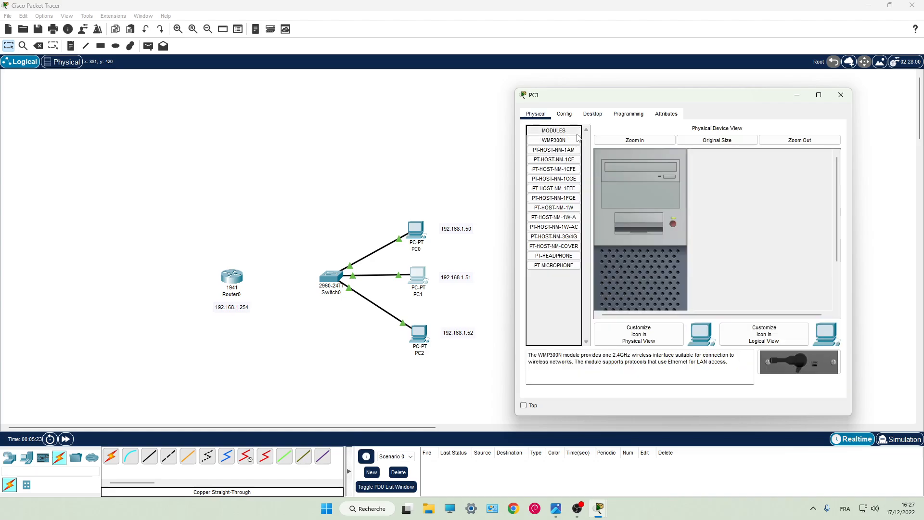
pyautogui.click(564, 115)
pyautogui.click(555, 167)
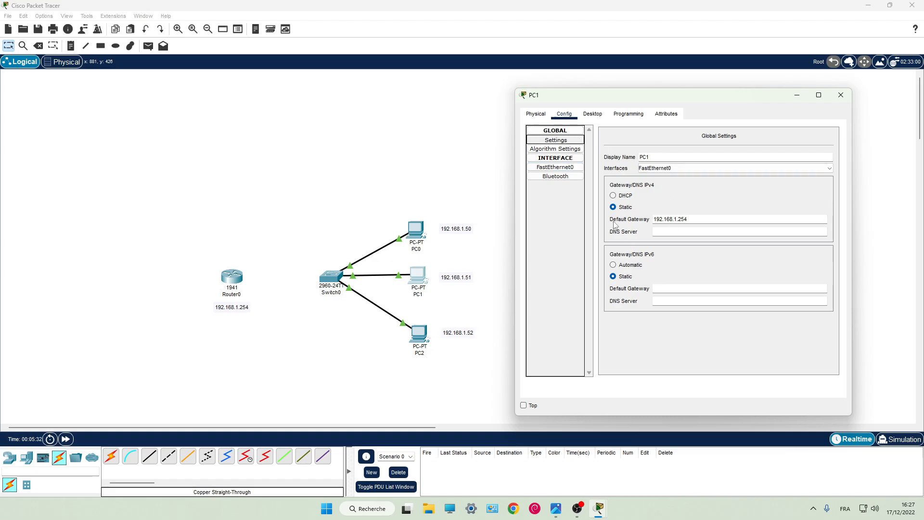
# Step: Review PC1's FastEthernet0 interface settings and its desktop IP Configuration, and close PC1's window
pyautogui.click(567, 168)
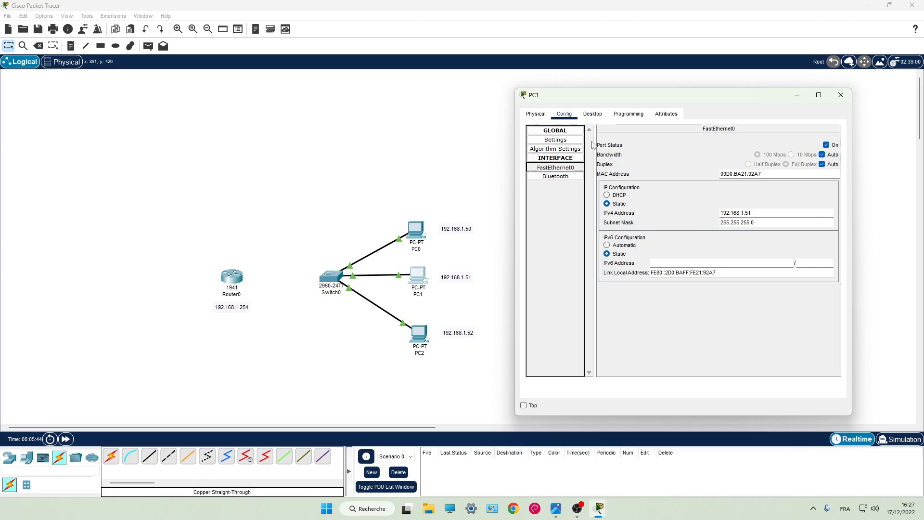
pyautogui.click(596, 120)
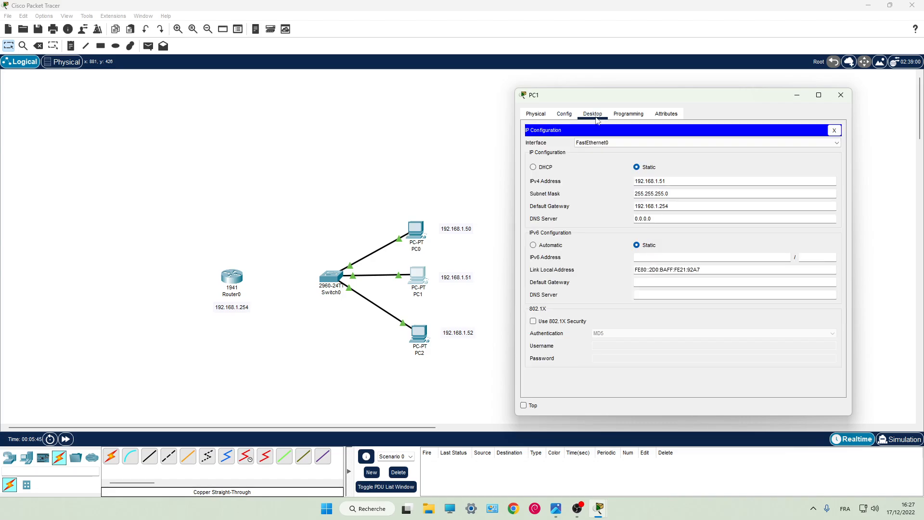
pyautogui.click(834, 130)
pyautogui.click(578, 159)
pyautogui.click(841, 95)
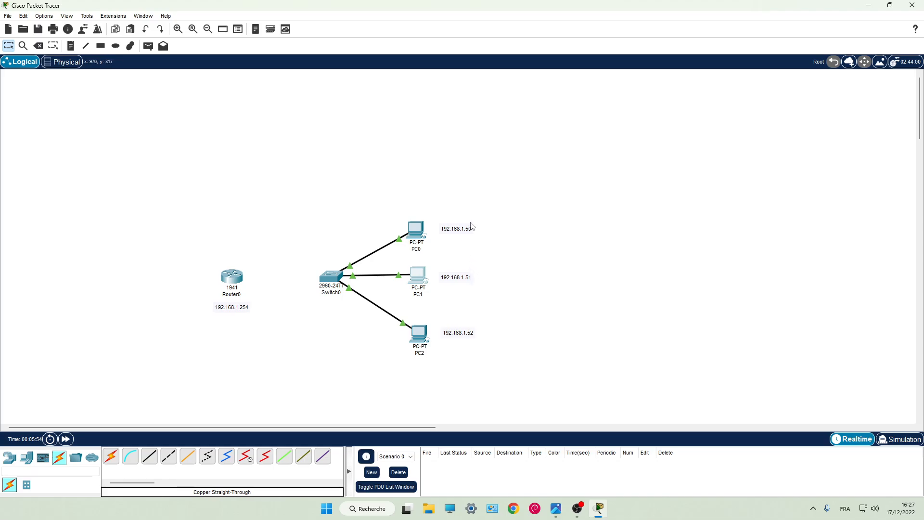
# Step: Set PC2's static IPv4 address to 192.168.1.52 in its desktop IP Configuration, keeping the window clear of the topology
pyautogui.click(418, 332)
pyautogui.moveTo(458, 90); pyautogui.dragTo(668, 98)
pyautogui.click(595, 102)
pyautogui.click(581, 135)
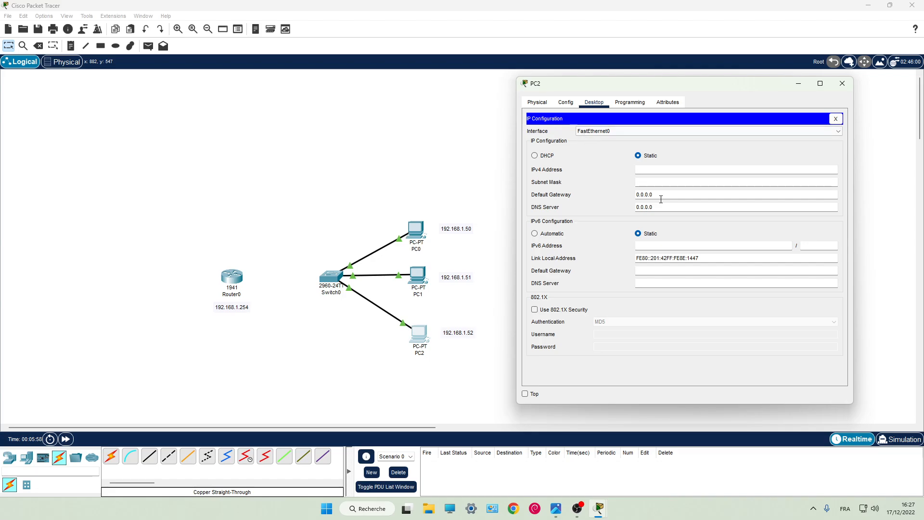
pyautogui.click(655, 170)
pyautogui.write('192.168.1.52')
# Step: Fill in PC2's subnet mask as 255.255.255.0 and default gateway as 192.168.1.254, and close PC2's window
pyautogui.press('Tab')
pyautogui.press('Tab')
pyautogui.write('192.168.1.254')
pyautogui.click(605, 232)
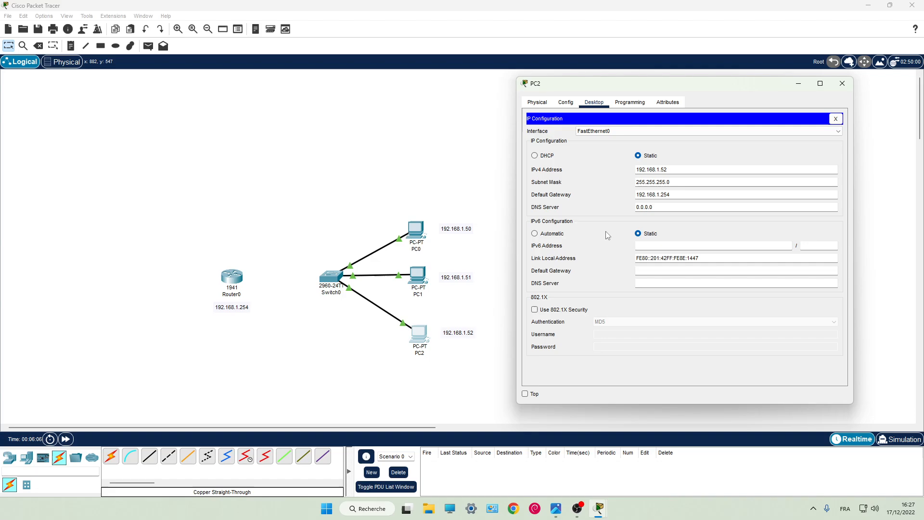
pyautogui.click(842, 83)
# Step: Test connectivity from PC0 to PC1 by running ping 192.168.1.51 in PC0's command prompt
pyautogui.click(416, 230)
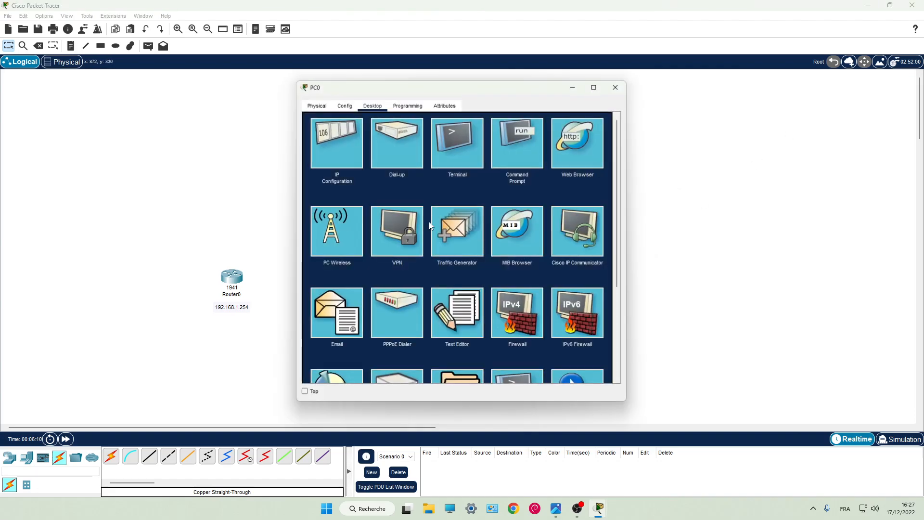
pyautogui.moveTo(478, 86); pyautogui.dragTo(690, 95)
pyautogui.click(729, 155)
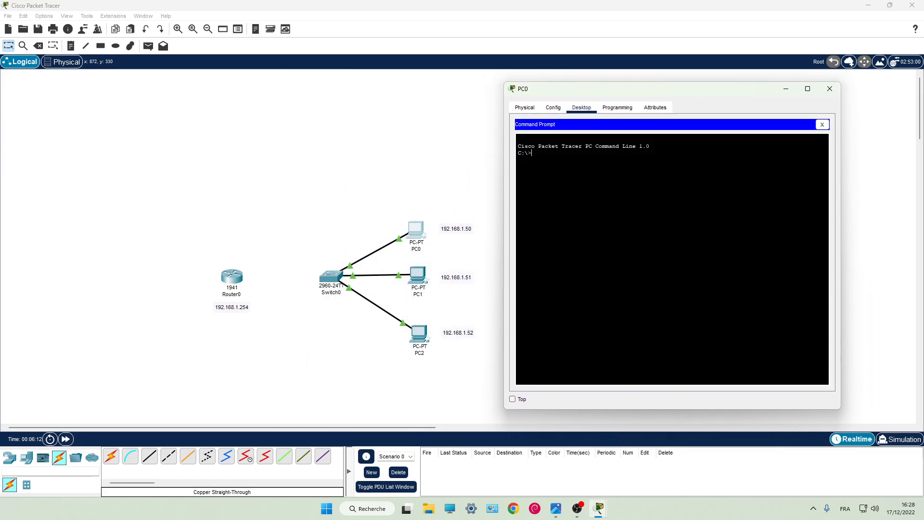
pyautogui.write('ping 192.168.1.51')
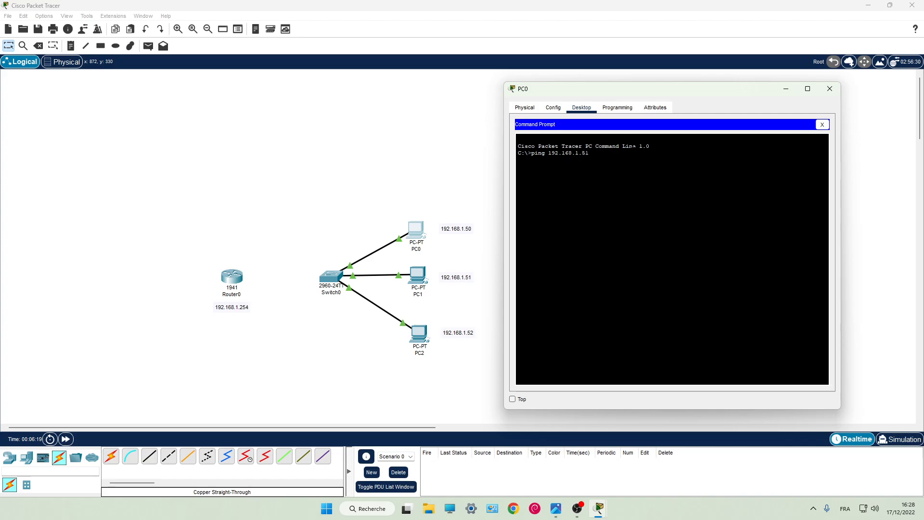
pyautogui.press('Return')
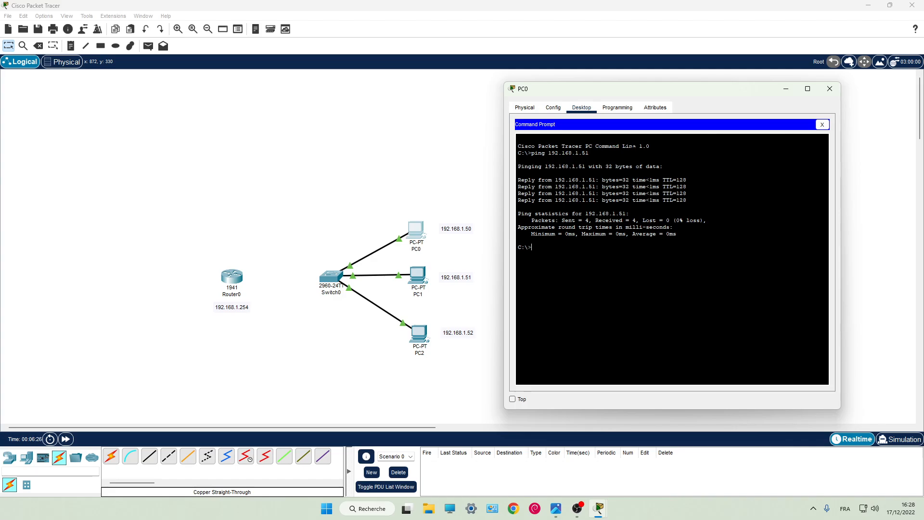
# Step: Ping PC2 at 192.168.1.52 from PC0's command prompt and close PC0's window
pyautogui.press('Up')
pyautogui.press('Return')
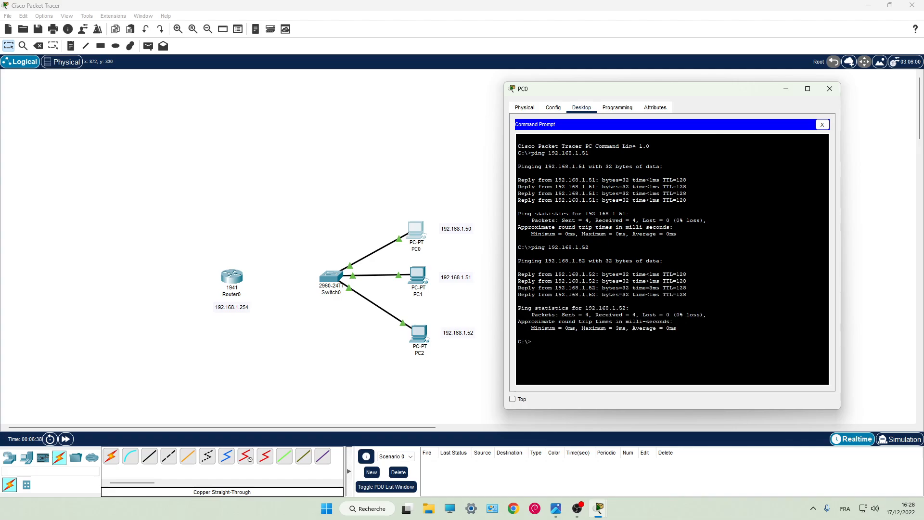
pyautogui.click(829, 88)
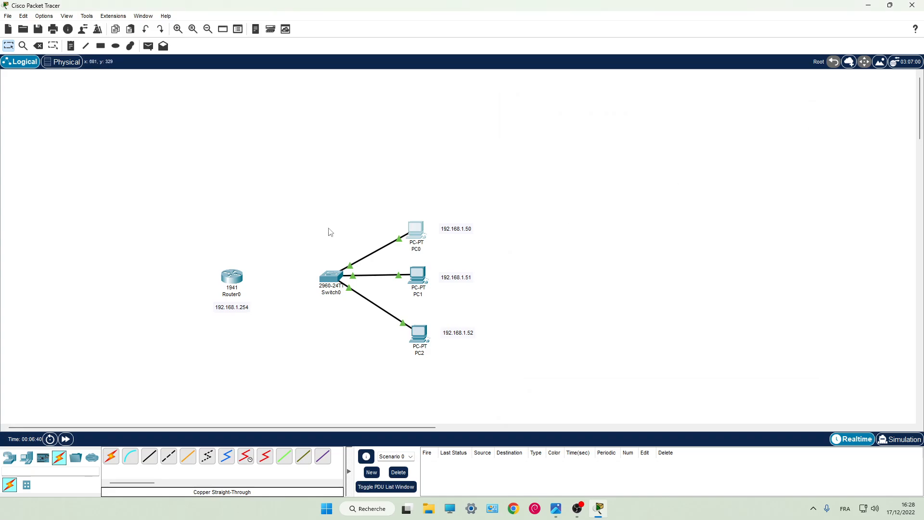
# Step: Connect Switch0's Gig0/1 port to Router0's Gig0/0 port with a copper straight-through cable and align the router with the switch
pyautogui.click(148, 460)
pyautogui.click(331, 276)
pyautogui.click(346, 260)
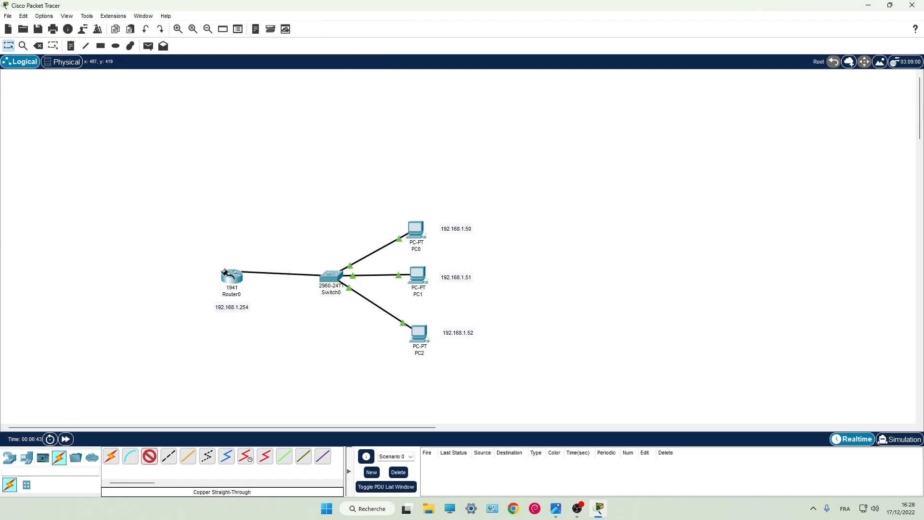
pyautogui.click(245, 276)
pyautogui.click(281, 308)
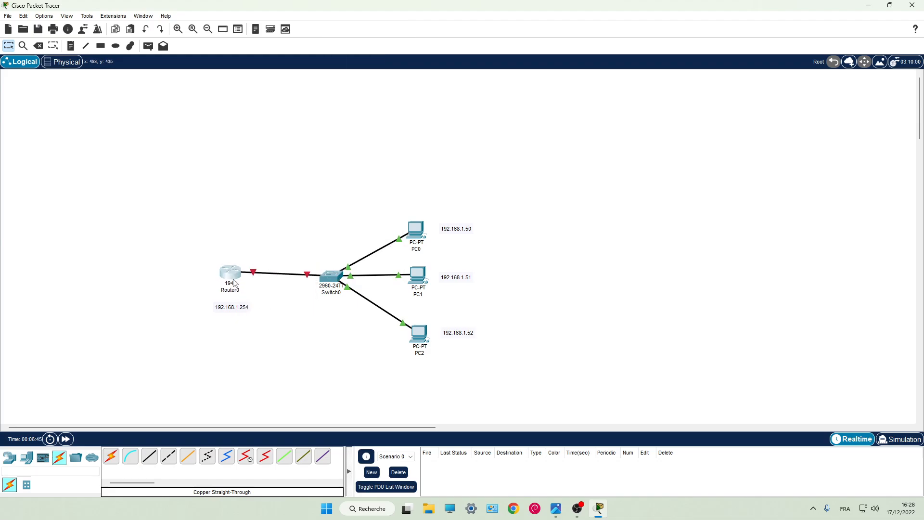
pyautogui.moveTo(235, 286); pyautogui.dragTo(238, 287)
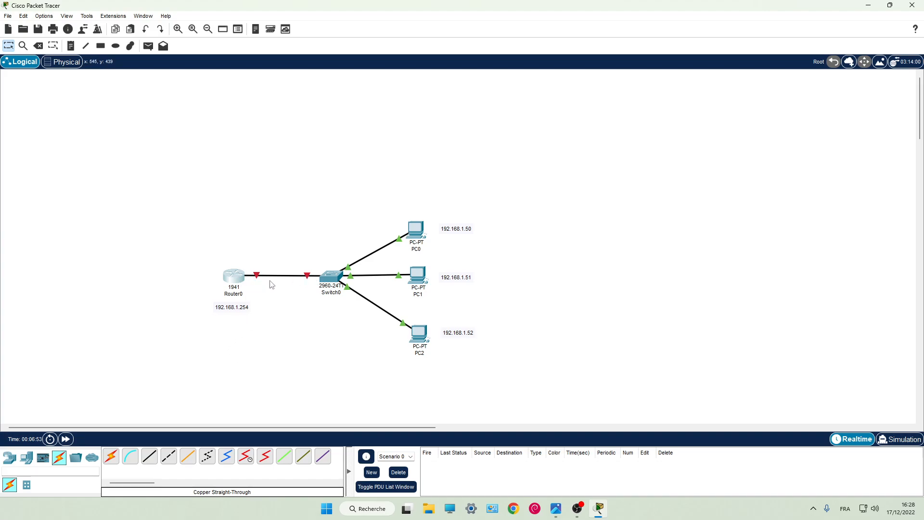
# Step: Fast-forward the network simulation time eight times
pyautogui.click(66, 439)
pyautogui.click(70, 442)
pyautogui.click(70, 443)
pyautogui.click(70, 442)
pyautogui.click(70, 442)
pyautogui.click(70, 442)
pyautogui.click(69, 442)
pyautogui.click(70, 442)
# Step: Look at Router0's physical view and configuration settings, and close its window
pyautogui.click(237, 287)
pyautogui.moveTo(429, 89); pyautogui.dragTo(570, 87)
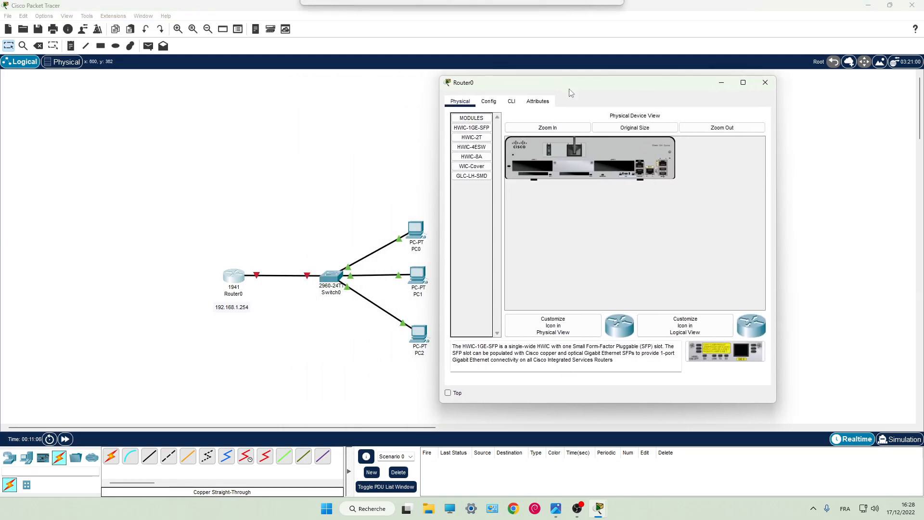
pyautogui.click(488, 101)
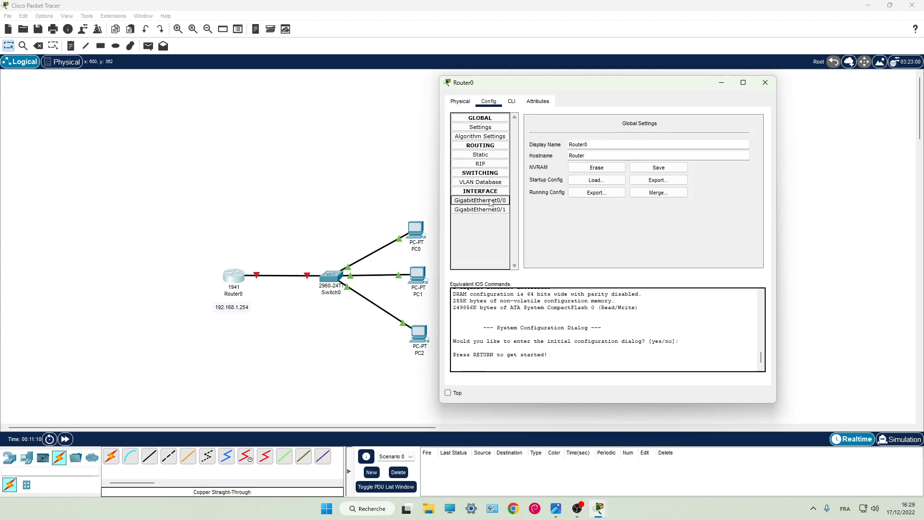
pyautogui.click(765, 82)
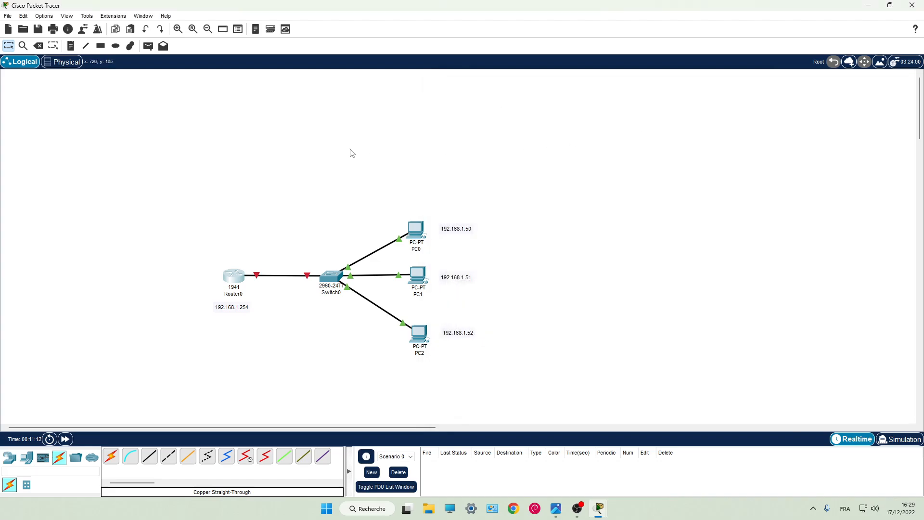
# Step: Enable the preference to always show port labels in the logical workspace, and slightly reposition Router0 in line with the switch
pyautogui.hotkey('ctrl', 'r')
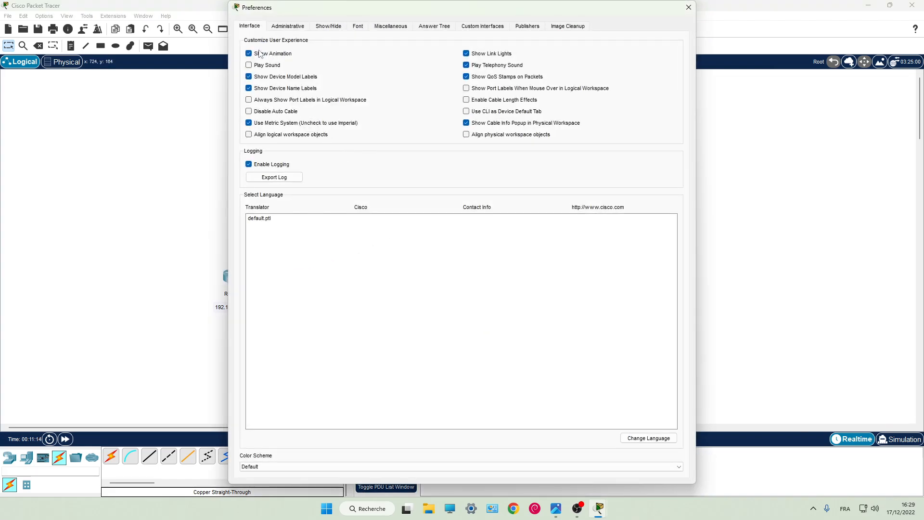
pyautogui.click(688, 7)
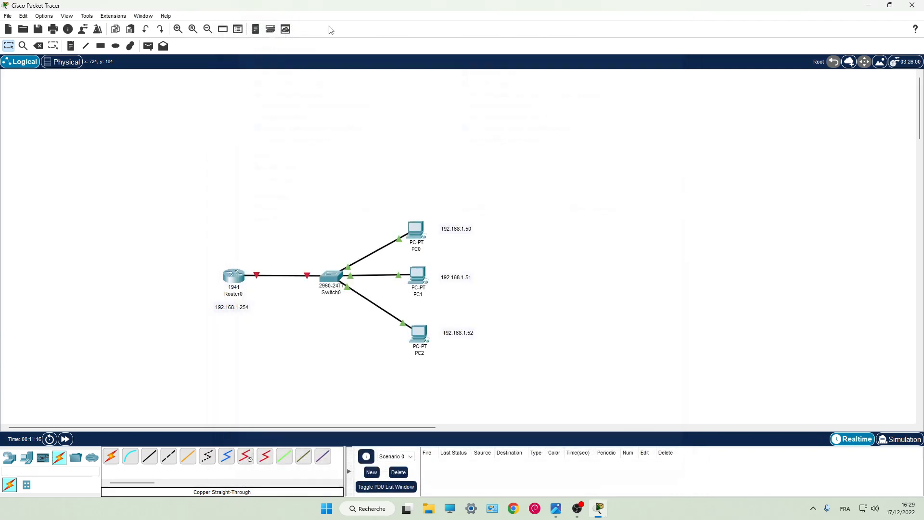
pyautogui.click(44, 15)
pyautogui.click(61, 32)
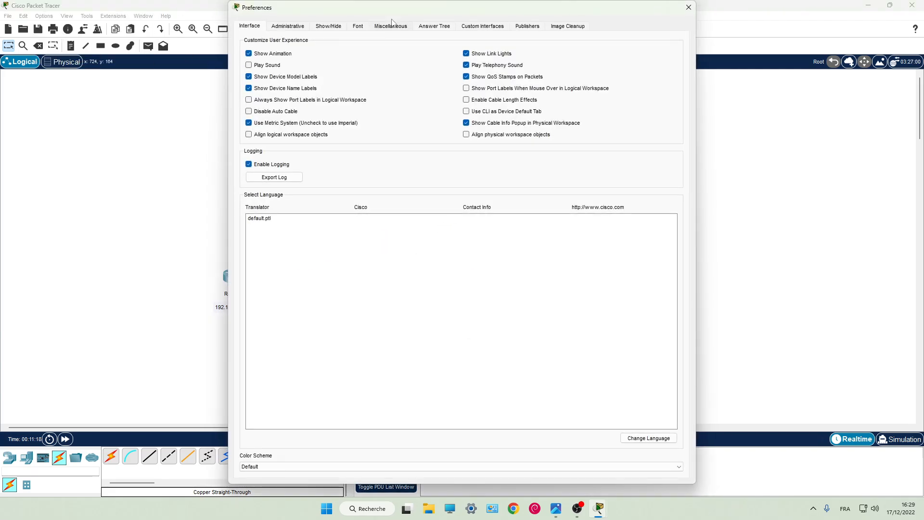
pyautogui.click(288, 101)
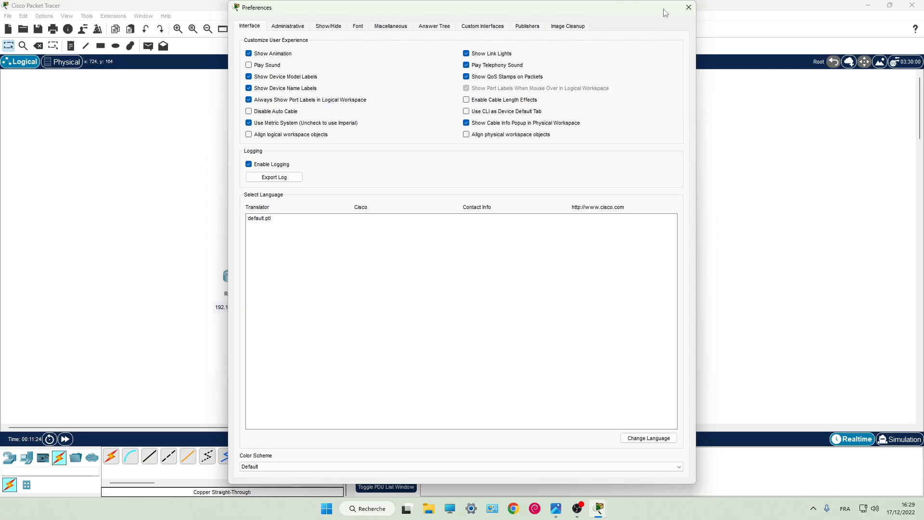
pyautogui.click(684, 7)
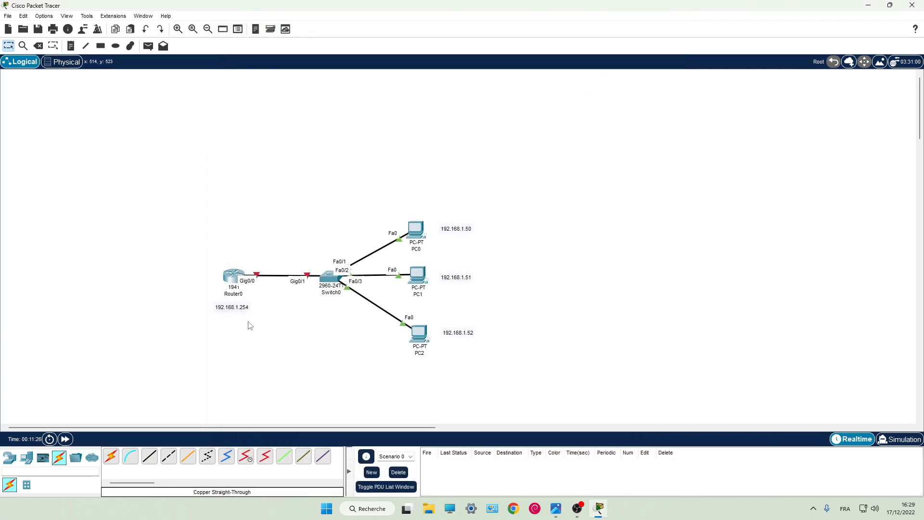
pyautogui.moveTo(234, 279)
pyautogui.mouseDown()
pyautogui.moveTo(220, 279)
pyautogui.moveTo(232, 270)
pyautogui.mouseUp()
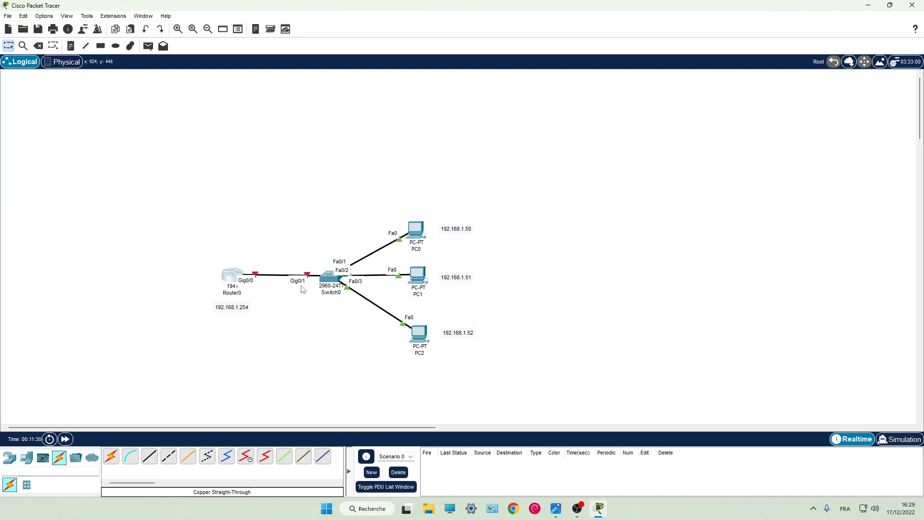
pyautogui.moveTo(234, 278); pyautogui.dragTo(236, 277)
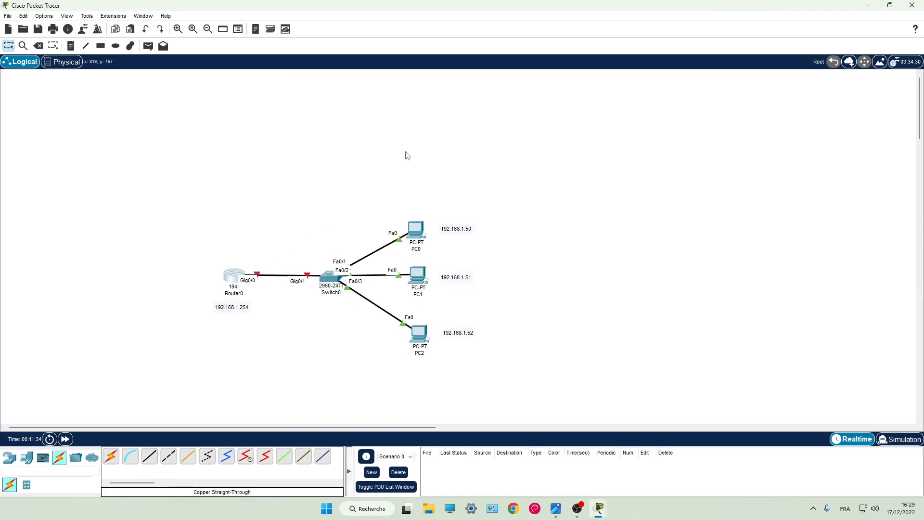
# Step: Configure Router0's GigabitEthernet0/0 interface with IPv4 address 192.168.1.254 and subnet mask 255.255.255.0
pyautogui.click(233, 275)
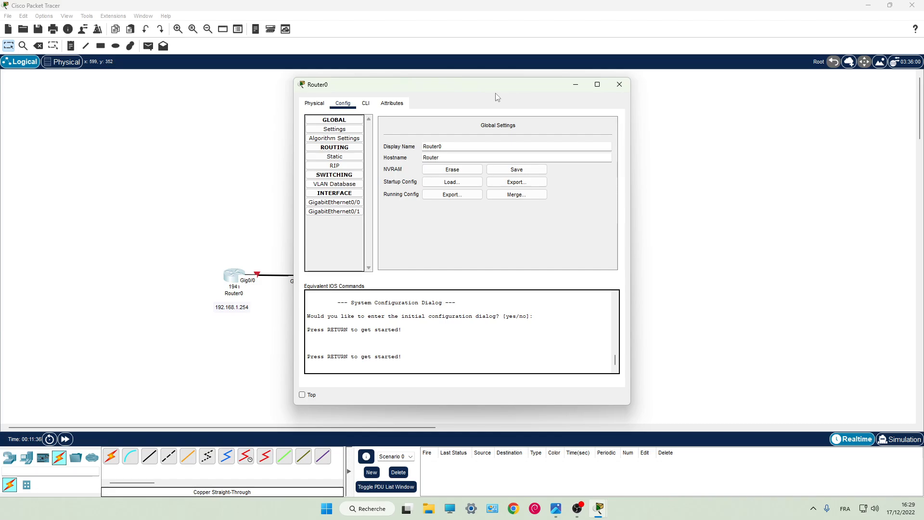
pyautogui.moveTo(503, 89); pyautogui.dragTo(715, 100)
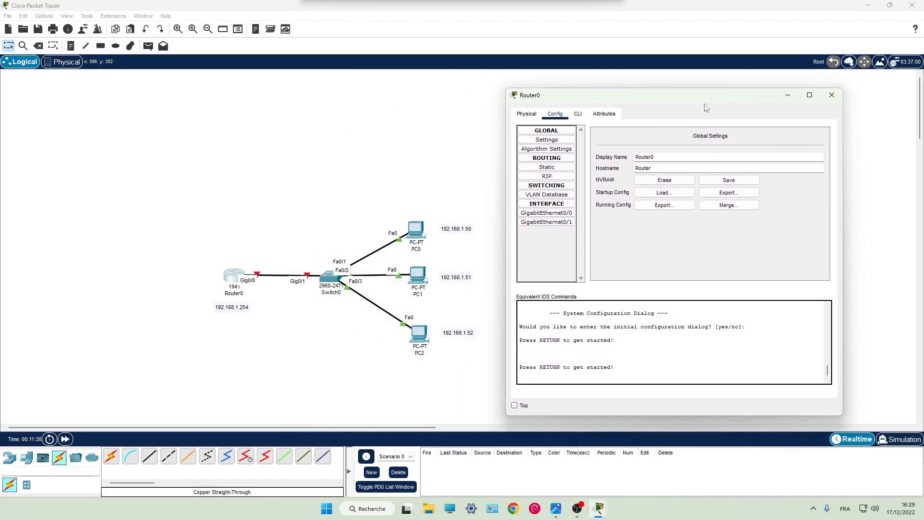
pyautogui.click(546, 213)
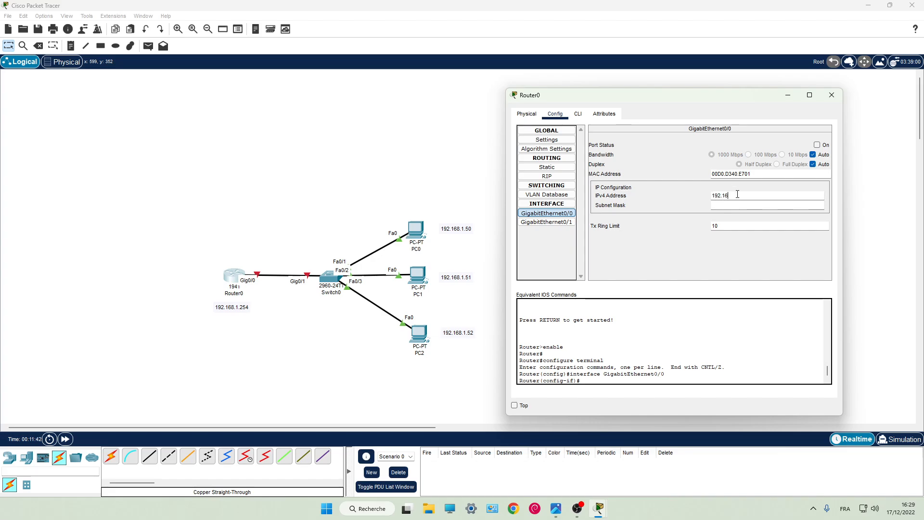
pyautogui.click(759, 206)
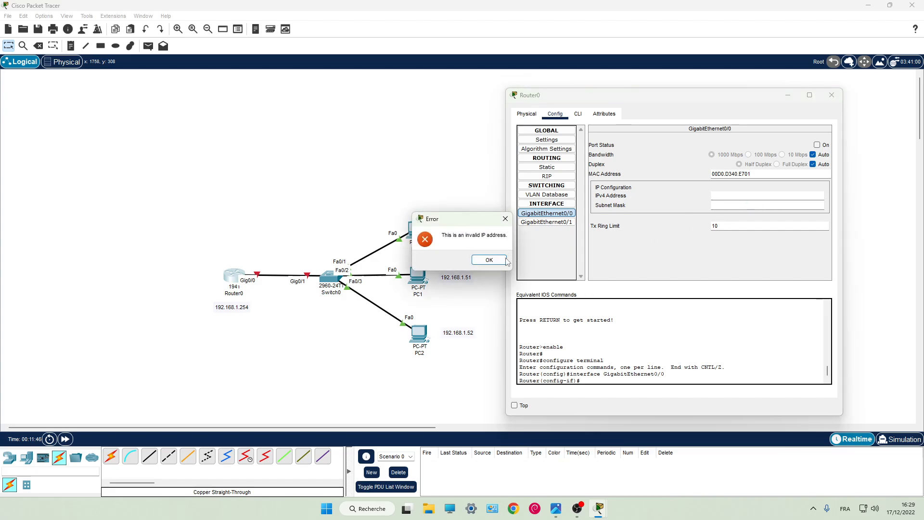
pyautogui.click(489, 259)
pyautogui.click(733, 196)
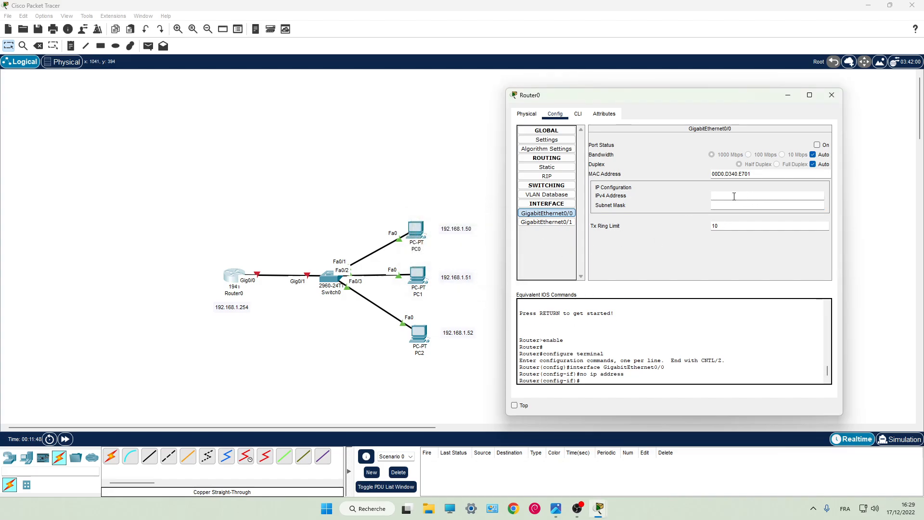
pyautogui.write('192.168.1.254')
pyautogui.click(738, 206)
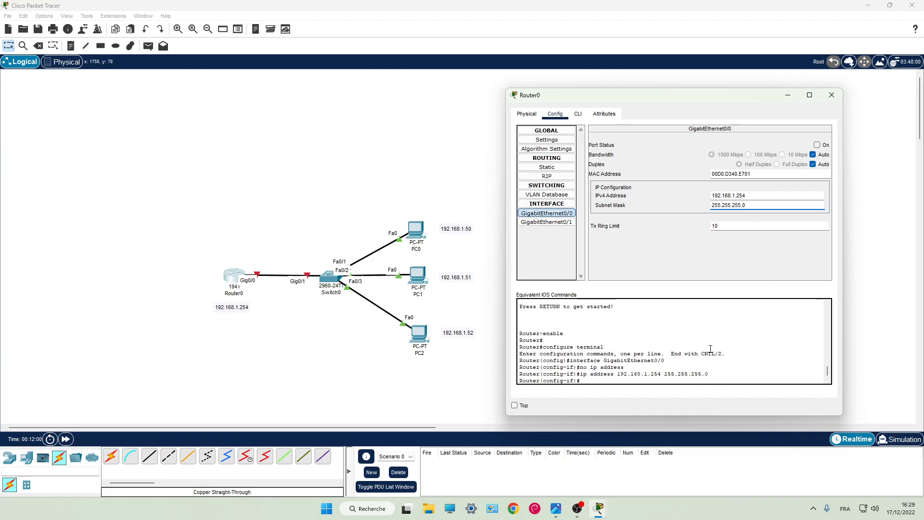
# Step: Close Router0's window and fast-forward the simulation time twice
pyautogui.click(831, 95)
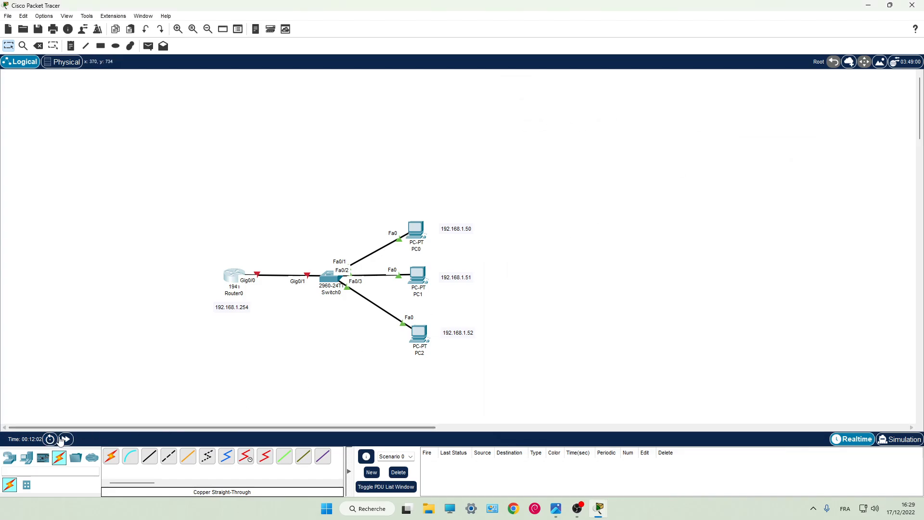
pyautogui.click(65, 438)
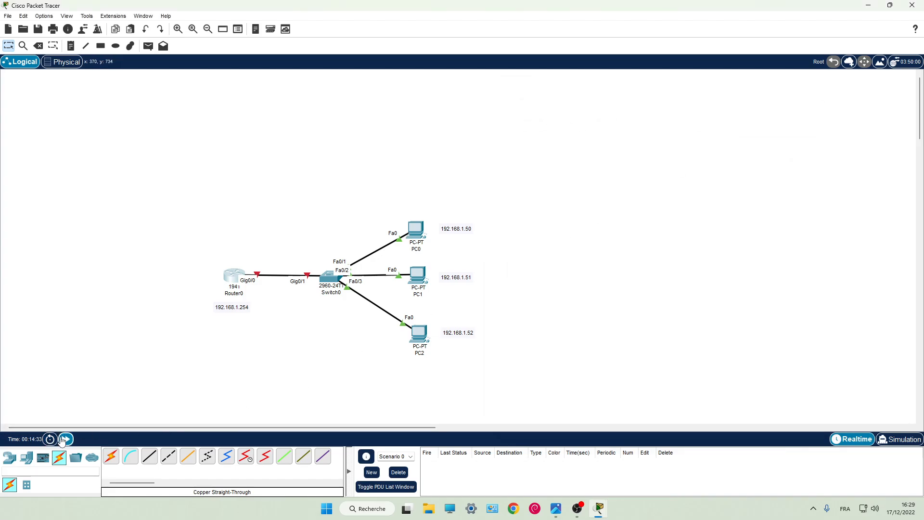
pyautogui.click(63, 439)
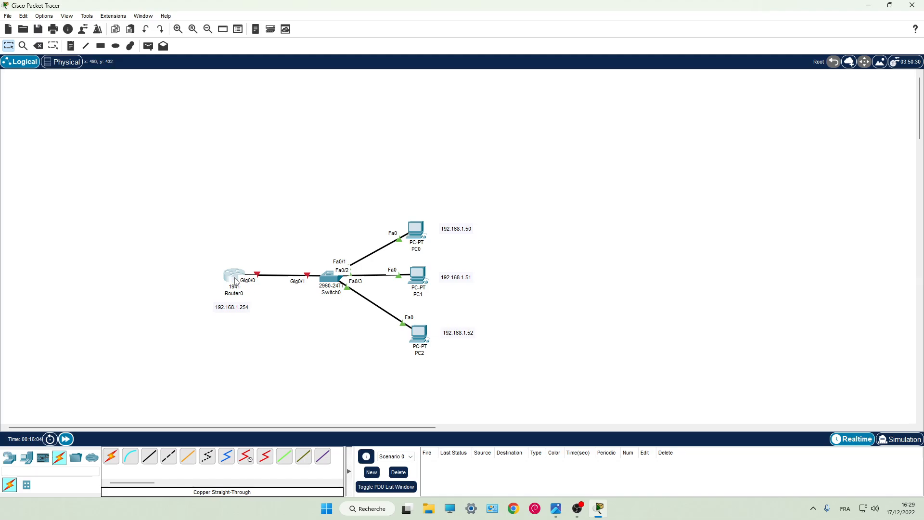
# Step: Enable Router0's GigabitEthernet0/0 interface with the no shutdown command in its CLI, and fast-forward the simulation time
pyautogui.doubleClick(235, 278)
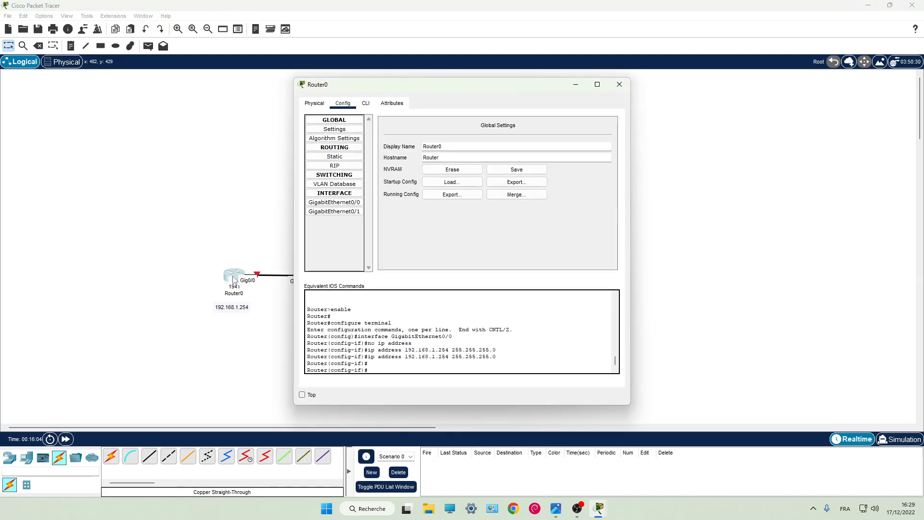
pyautogui.click(365, 103)
pyautogui.moveTo(412, 85); pyautogui.dragTo(633, 80)
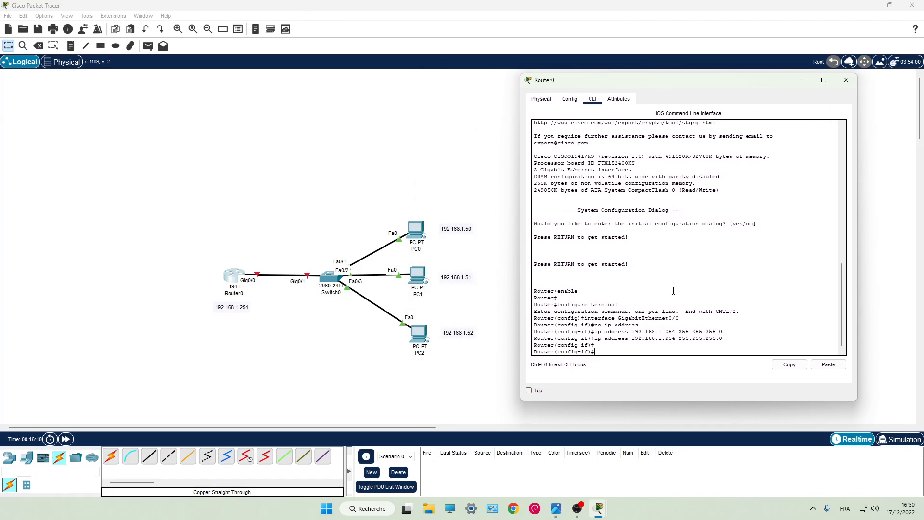
pyautogui.write('no shu')
pyautogui.write('tdown')
pyautogui.press('Return')
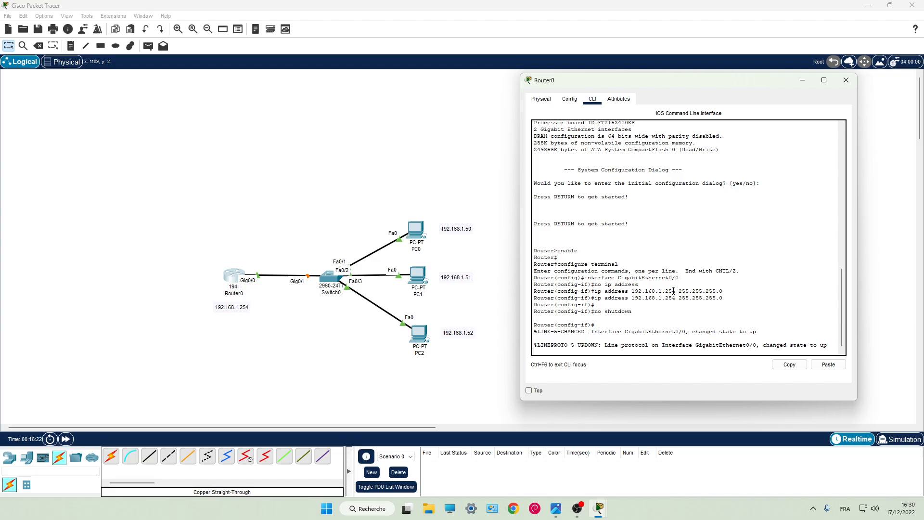
pyautogui.press('Return')
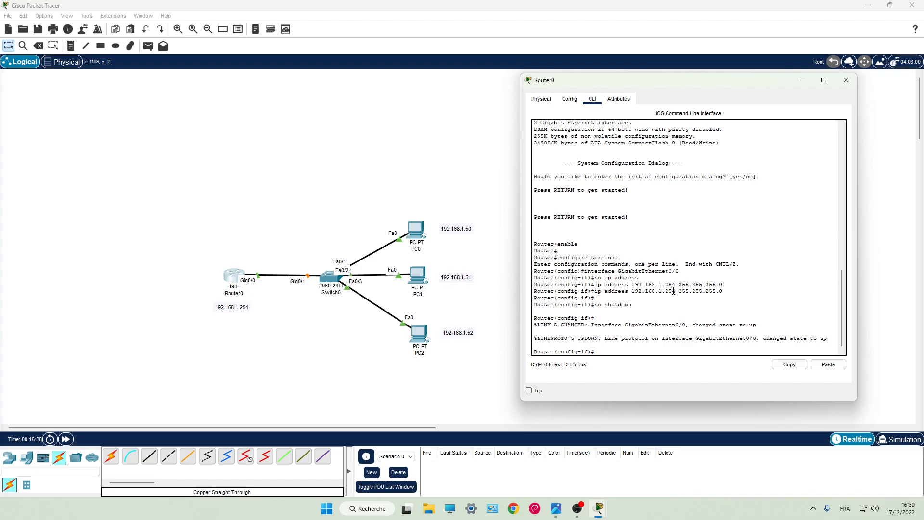
pyautogui.click(846, 80)
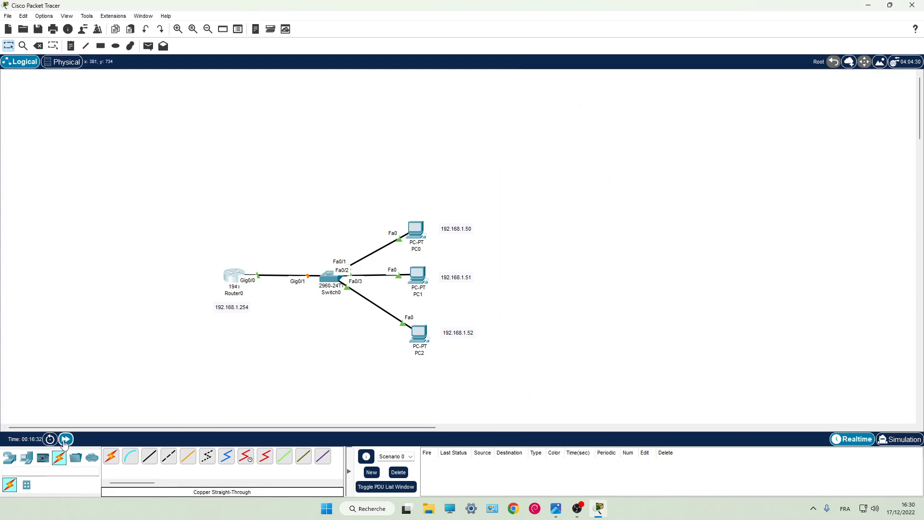
pyautogui.click(65, 439)
# Step: Disable the preference to always show port labels in the logical workspace, and realign Router0 with the switch
pyautogui.moveTo(236, 280); pyautogui.dragTo(231, 283)
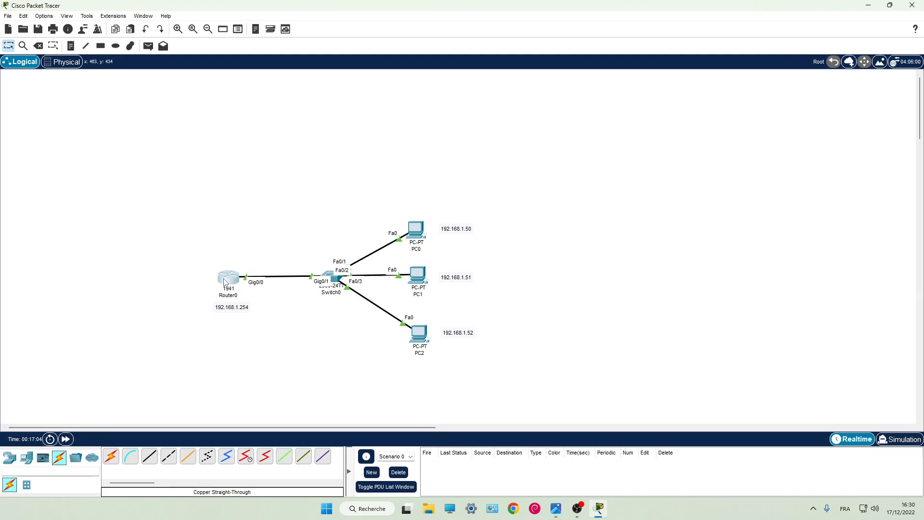
pyautogui.hotkey('ctrl', 'r')
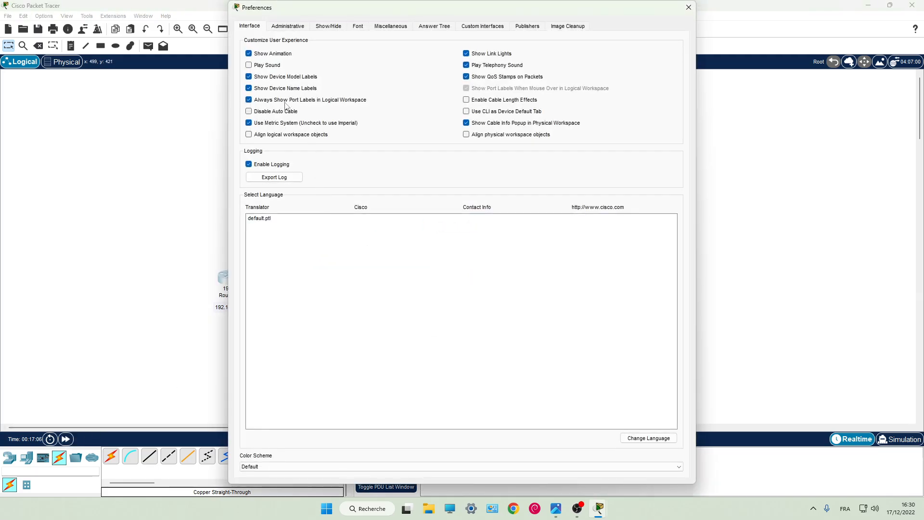
pyautogui.click(688, 7)
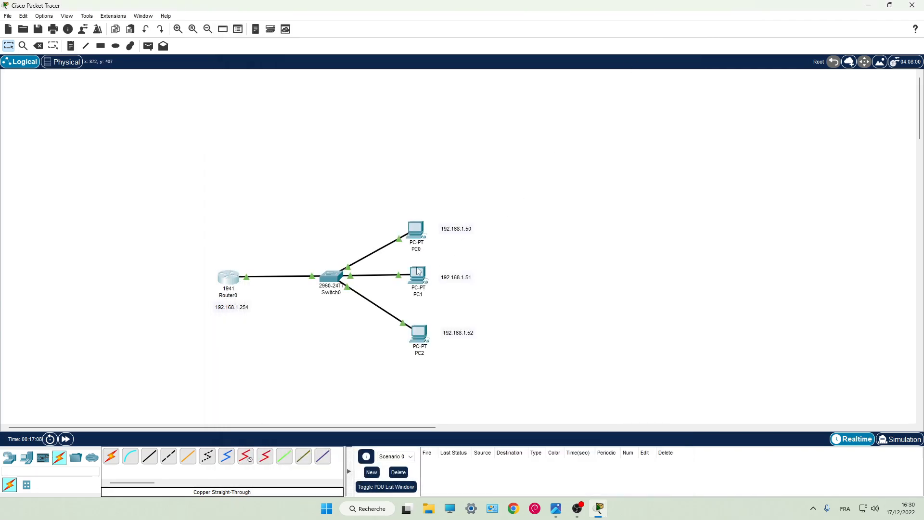
pyautogui.moveTo(226, 281); pyautogui.dragTo(232, 280)
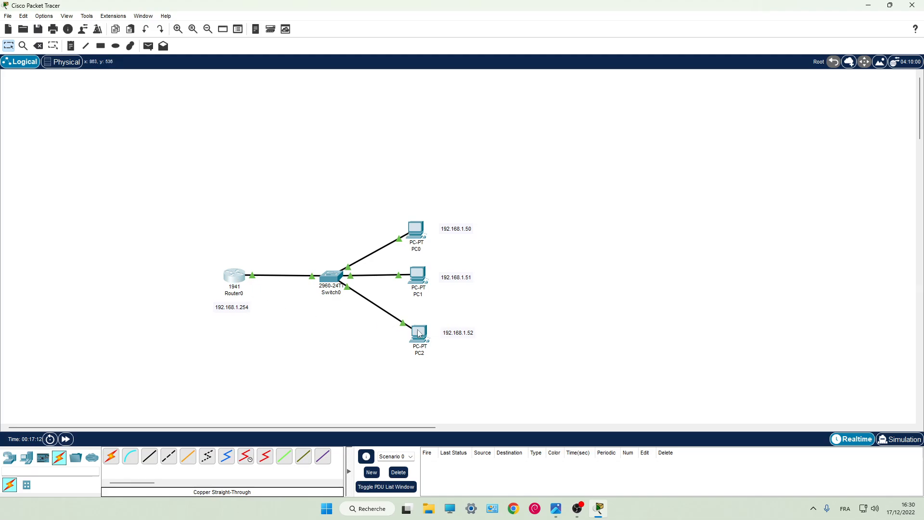
# Step: Ping the gateway 192.168.1.254 from PC2's command prompt, and close PC2's window
pyautogui.click(425, 344)
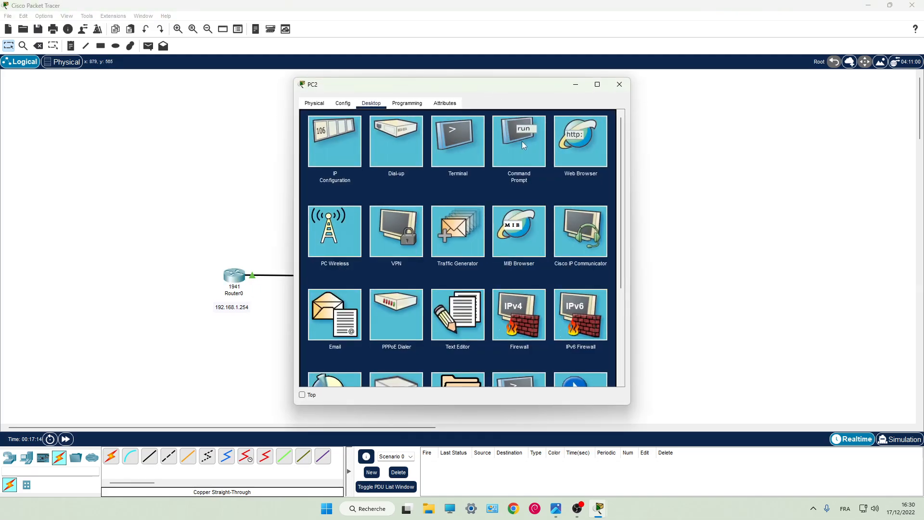
pyautogui.click(522, 141)
pyautogui.moveTo(493, 81); pyautogui.dragTo(695, 85)
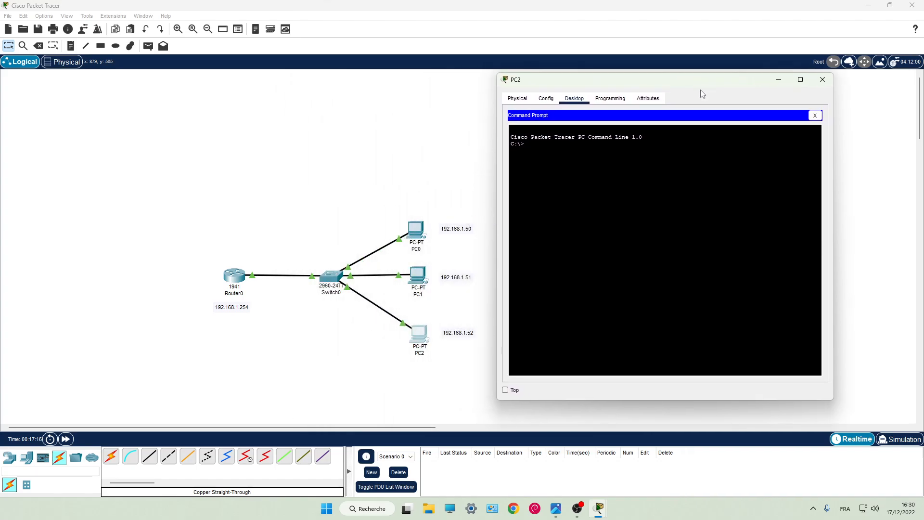
pyautogui.write('ping 192.168.1.254')
pyautogui.press('Return')
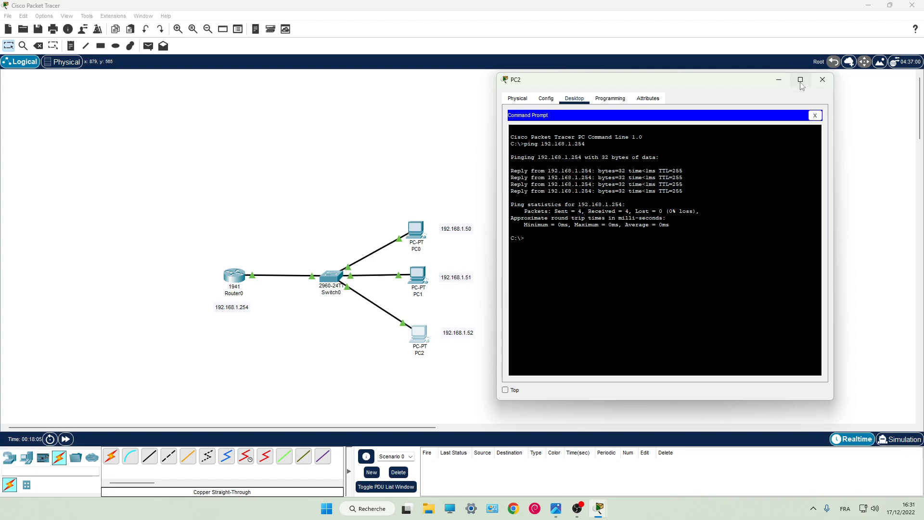
pyautogui.moveTo(800, 88)
pyautogui.hotkey('alt', 'F4')
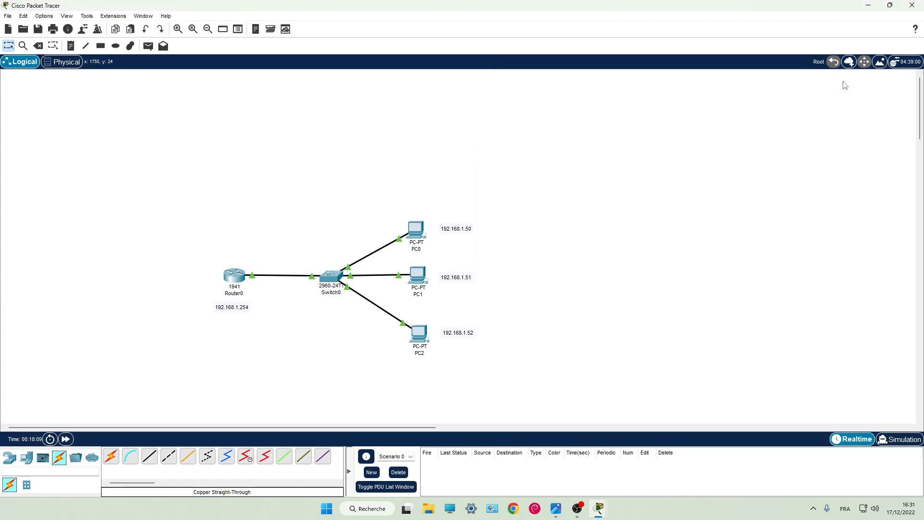